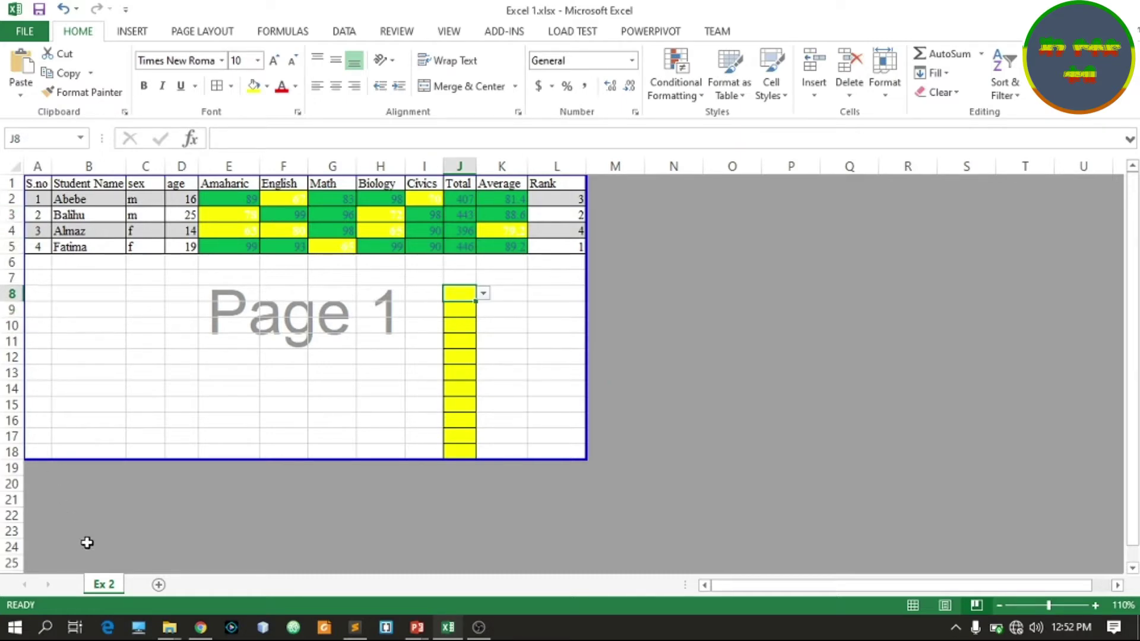
Create a copy of the Ex 2 sheet in the same workbook and place it after the original.
{"action": "right_click", "coordinate": [101, 586]}
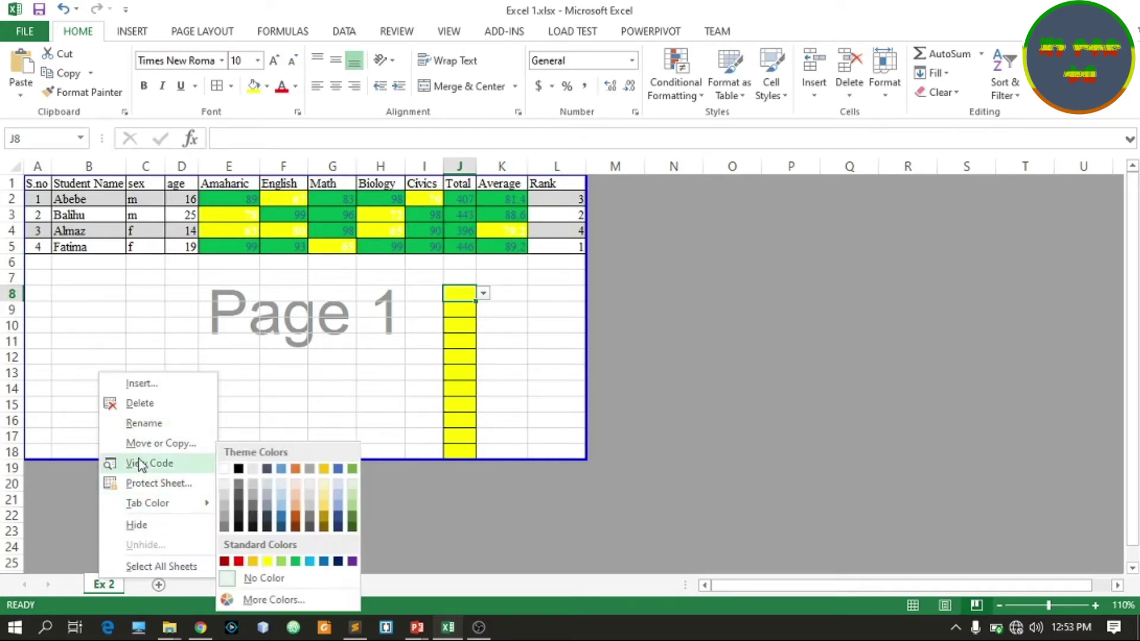
{"action": "left_click", "coordinate": [156, 444]}
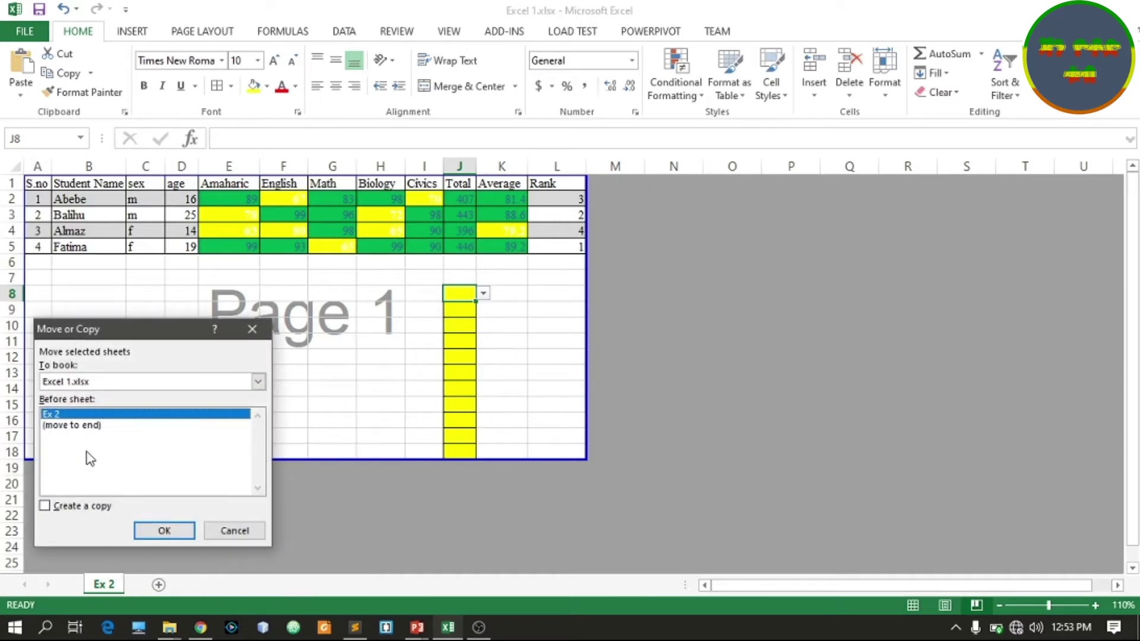
{"action": "left_click", "coordinate": [80, 434]}
{"action": "left_click", "coordinate": [89, 506]}
{"action": "left_click", "coordinate": [148, 534]}
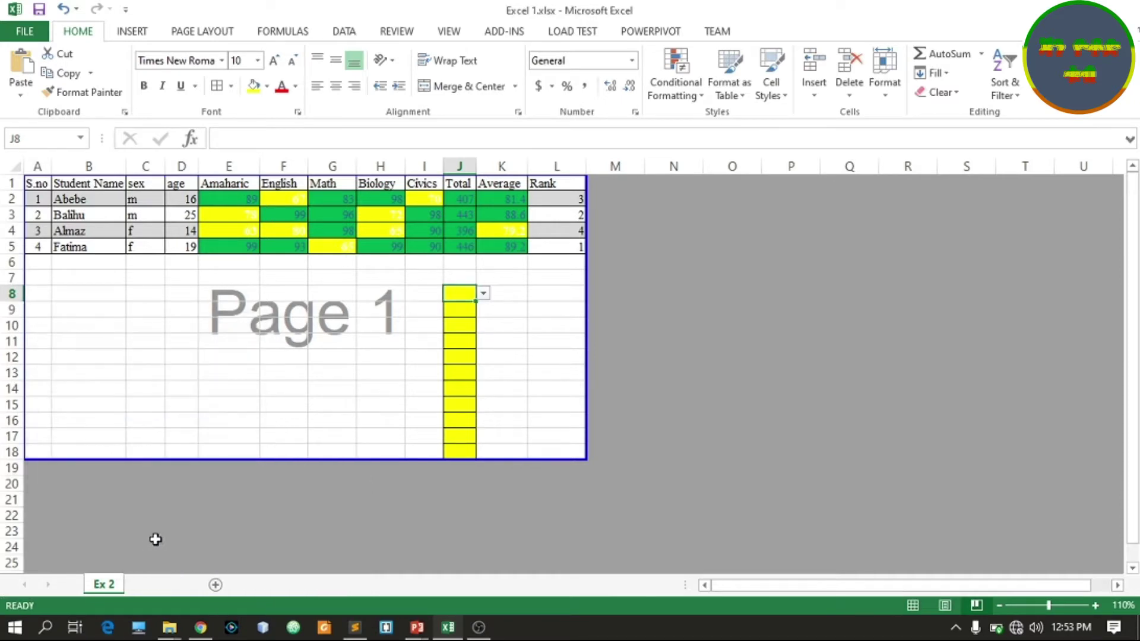
{"action": "left_click", "coordinate": [188, 549]}
{"action": "left_click_drag", "start_coordinate": [164, 588], "coordinate": [122, 585]}
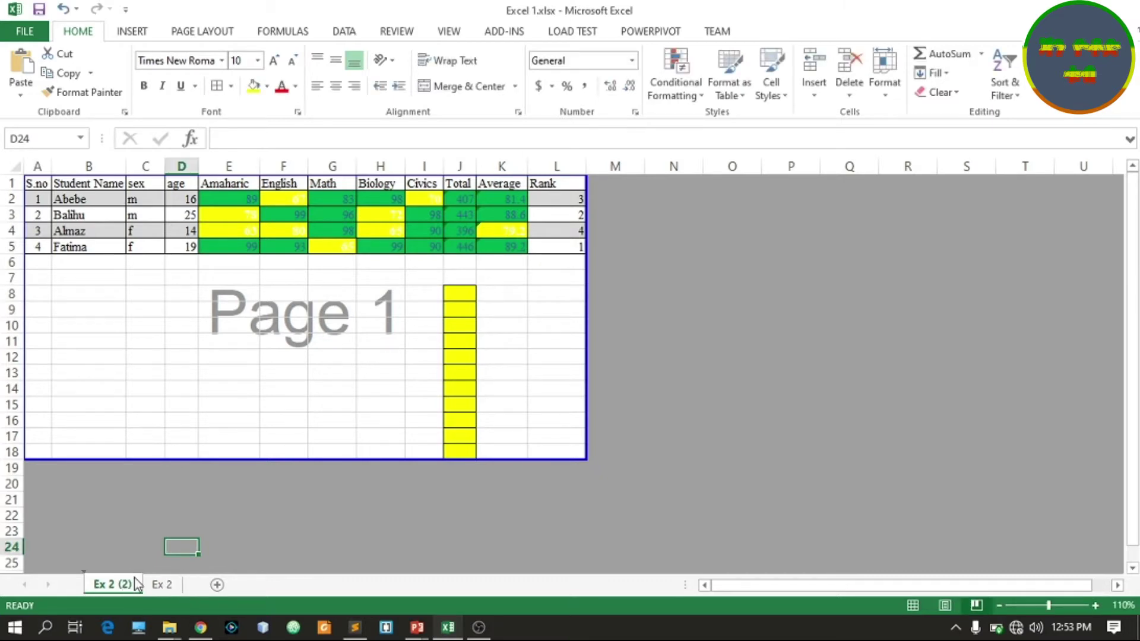
{"action": "left_click_drag", "start_coordinate": [155, 590], "coordinate": [128, 587]}
Rename the copied sheet as Part 9.
{"action": "left_click", "coordinate": [145, 586]}
{"action": "double_click", "coordinate": [147, 587]}
{"action": "left_click", "coordinate": [147, 585]}
{"action": "type", "text": "art"}
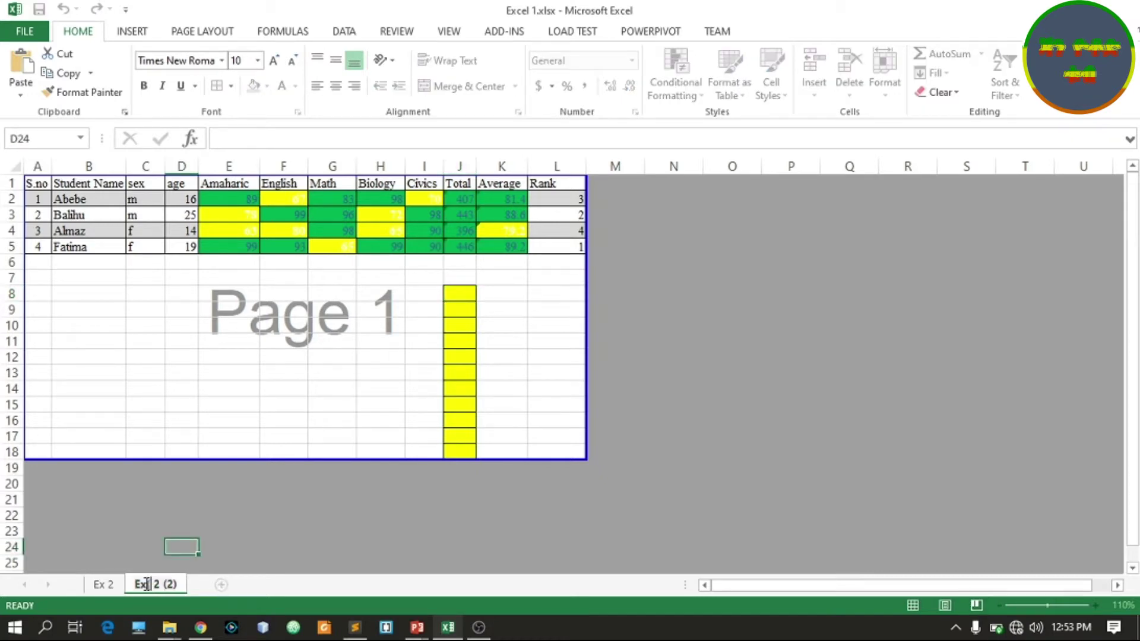
{"action": "key", "text": "Delete"}
{"action": "key", "text": "Delete"}
{"action": "key", "text": "Delete"}
{"action": "key", "text": "Delete"}
{"action": "key", "text": "Delete"}
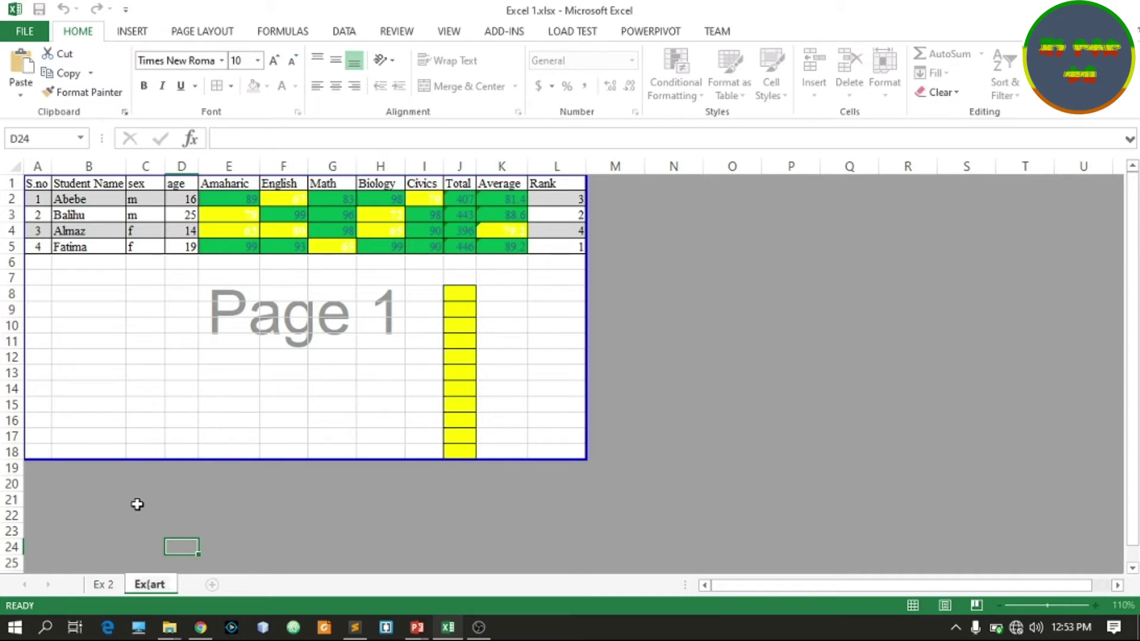
{"action": "type", "text": "9"}
{"action": "key", "text": "Return"}
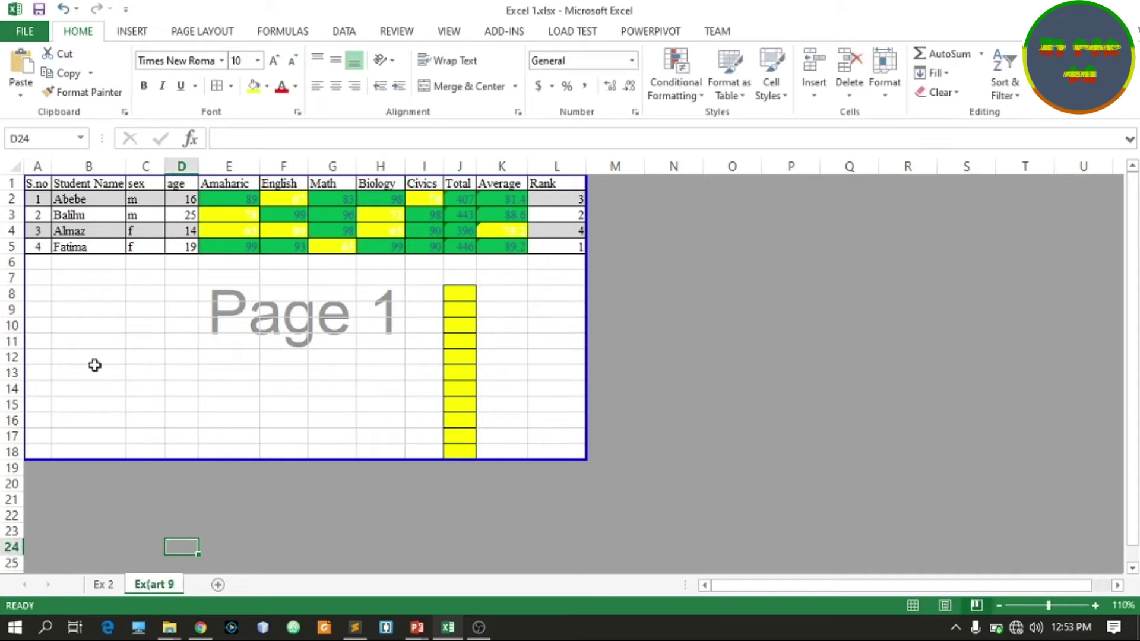
{"action": "double_click", "coordinate": [155, 588]}
{"action": "left_click", "coordinate": [147, 585]}
{"action": "key", "text": "BackSpace"}
{"action": "key", "text": "BackSpace"}
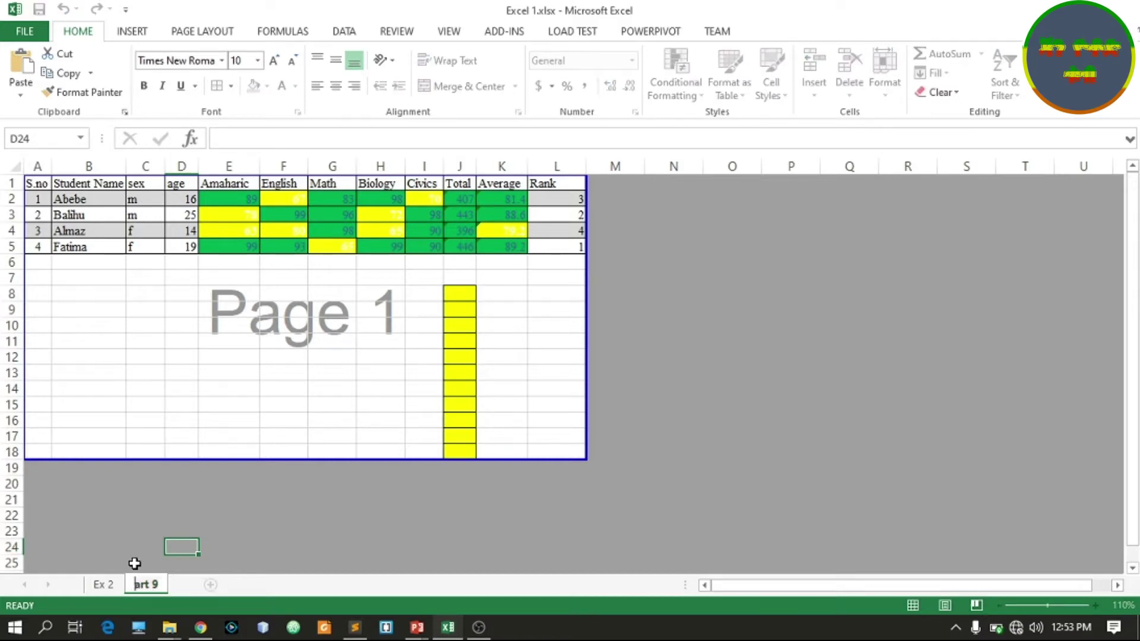
{"action": "type", "text": "P"}
{"action": "left_click", "coordinate": [206, 529]}
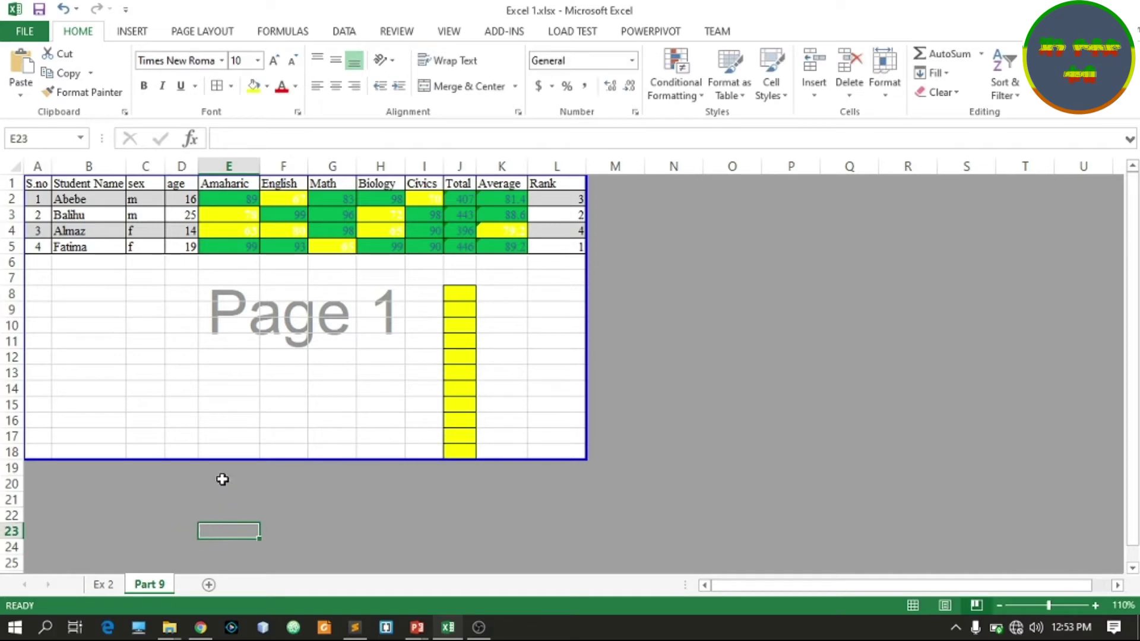
Delete rows 6 to 18 below the student table on the Part 9 sheet.
{"action": "left_click", "coordinate": [87, 380]}
{"action": "left_click_drag", "start_coordinate": [8, 264], "coordinate": [11, 456]}
{"action": "right_click", "coordinate": [5, 409]}
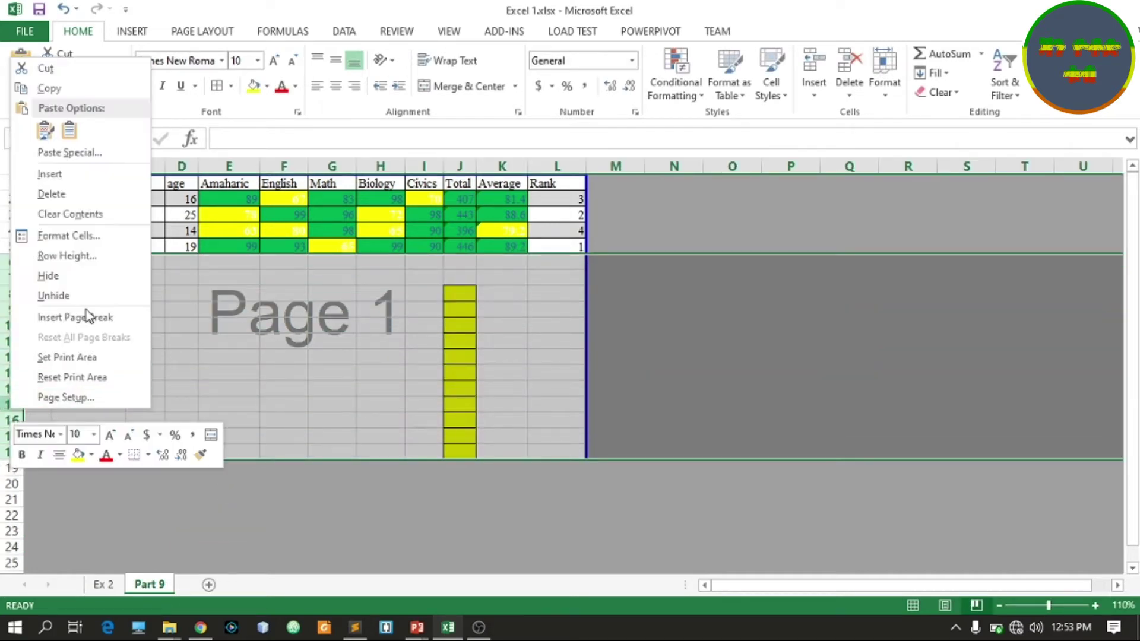
{"action": "left_click", "coordinate": [70, 192]}
{"action": "left_click", "coordinate": [153, 345]}
Clear all subject marks in E2:I5, from Amaharic to Civics.
{"action": "left_click", "coordinate": [324, 326]}
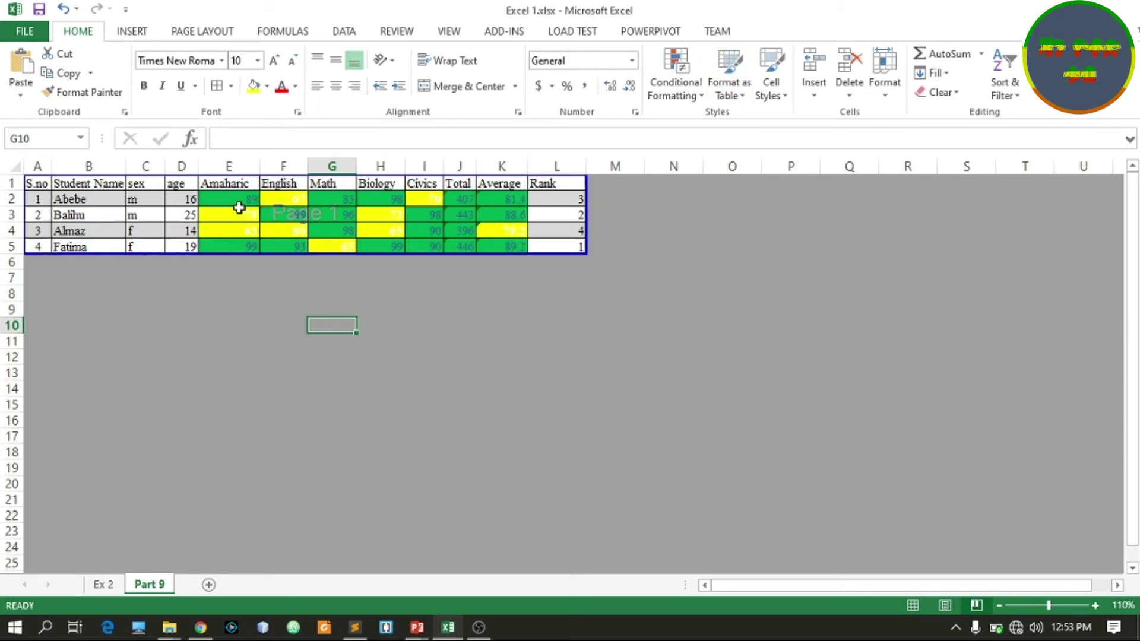
{"action": "left_click_drag", "start_coordinate": [226, 200], "coordinate": [432, 241]}
{"action": "key", "text": "Delete"}
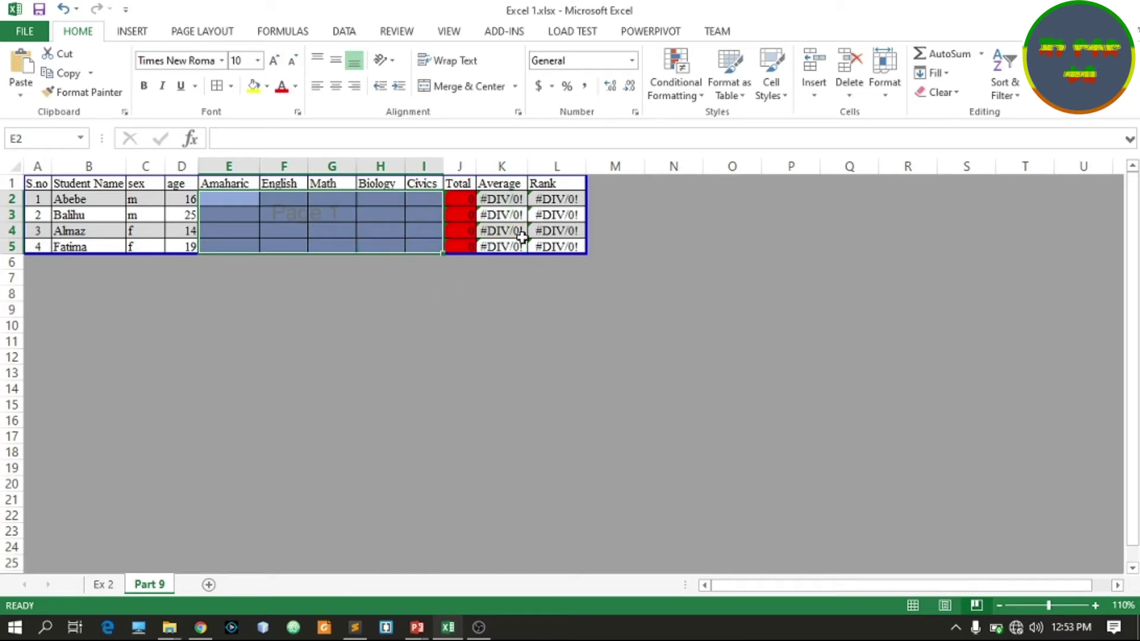
Set the data validation for the marks in E2:I5 to allow whole numbers between 0 and 100.
{"action": "left_click_drag", "start_coordinate": [216, 198], "coordinate": [418, 249]}
{"action": "left_click", "coordinate": [340, 32]}
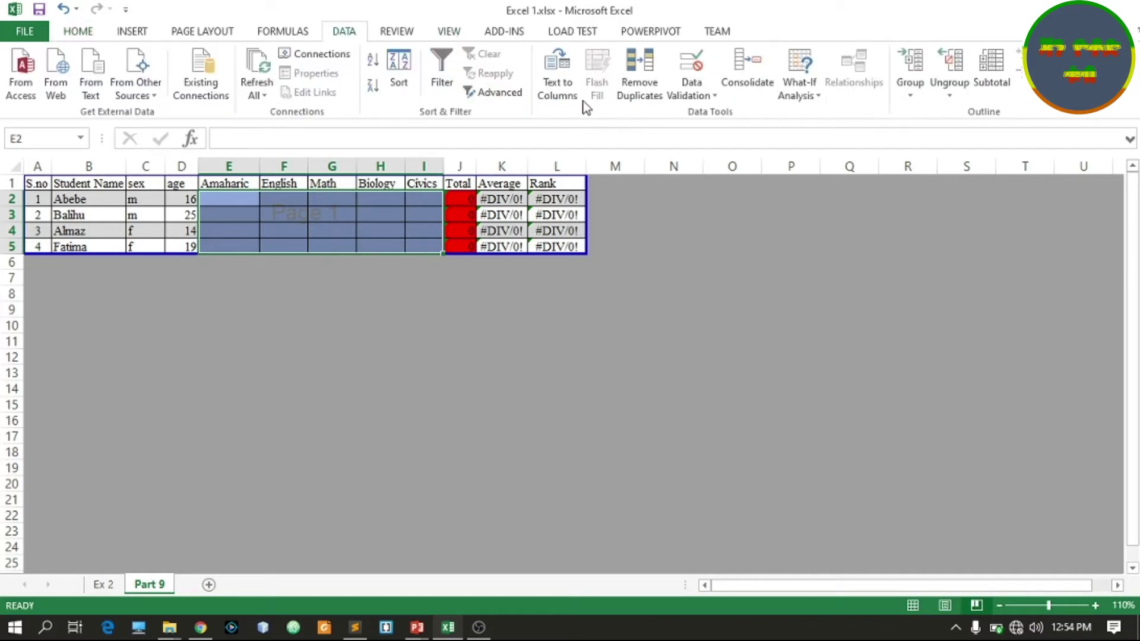
{"action": "left_click", "coordinate": [689, 95]}
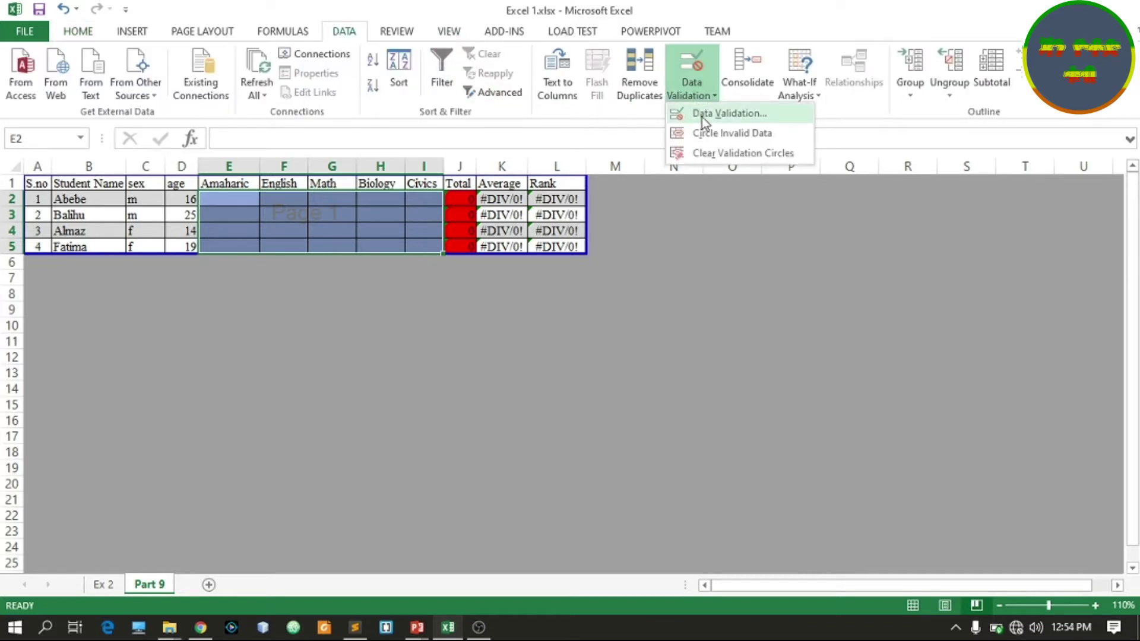
{"action": "left_click", "coordinate": [702, 119]}
{"action": "left_click", "coordinate": [504, 346]}
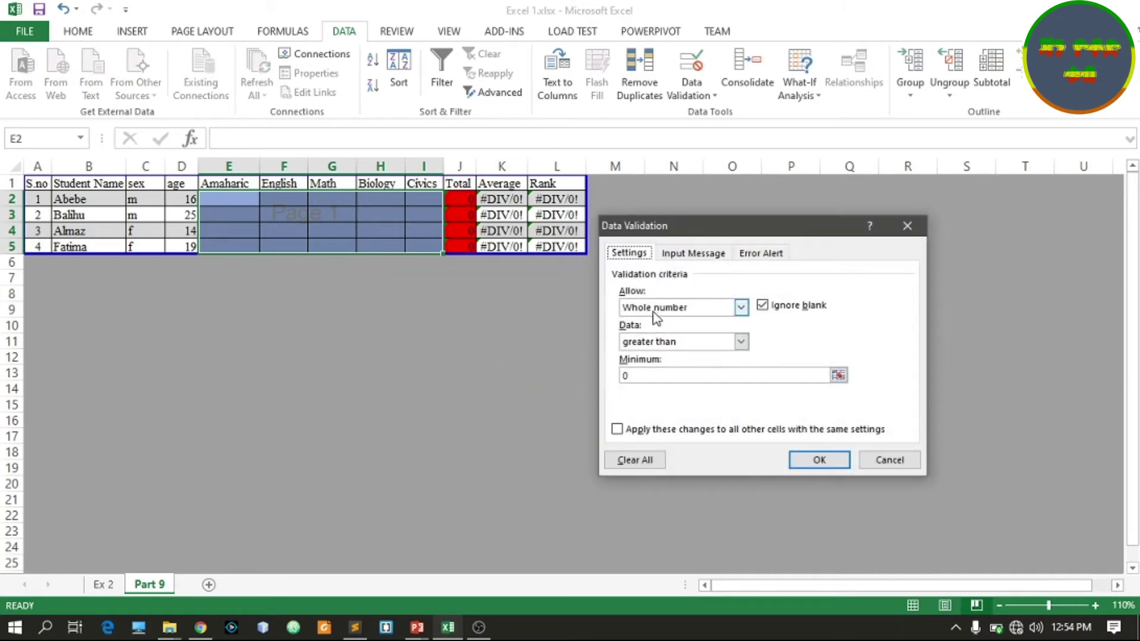
{"action": "left_click", "coordinate": [643, 383]}
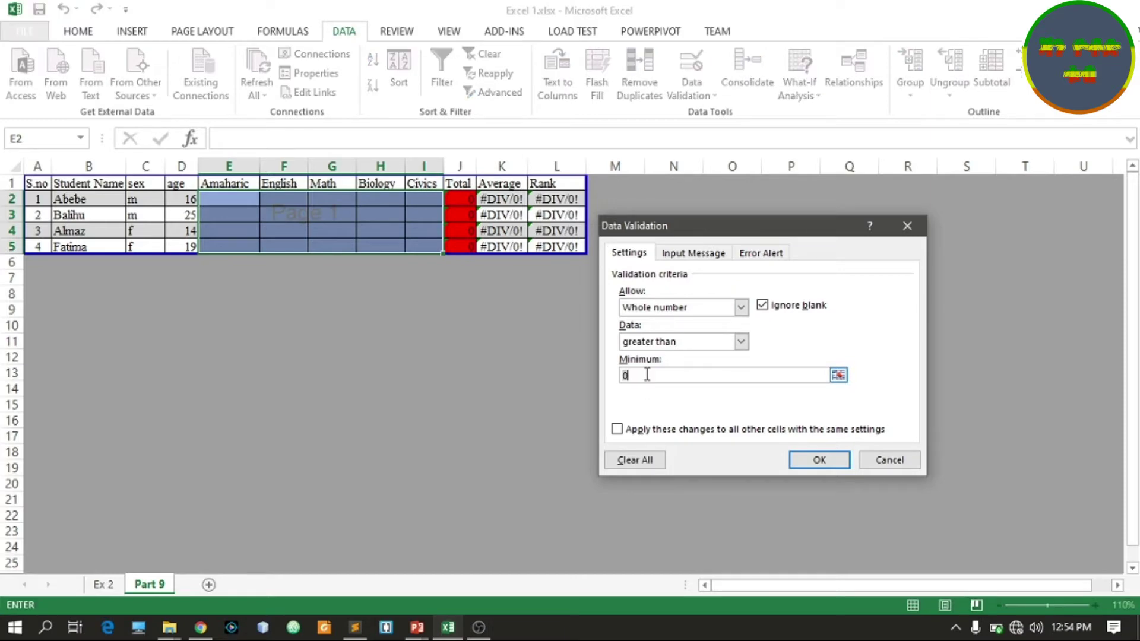
{"action": "double_click", "coordinate": [625, 376]}
{"action": "left_click", "coordinate": [669, 349]}
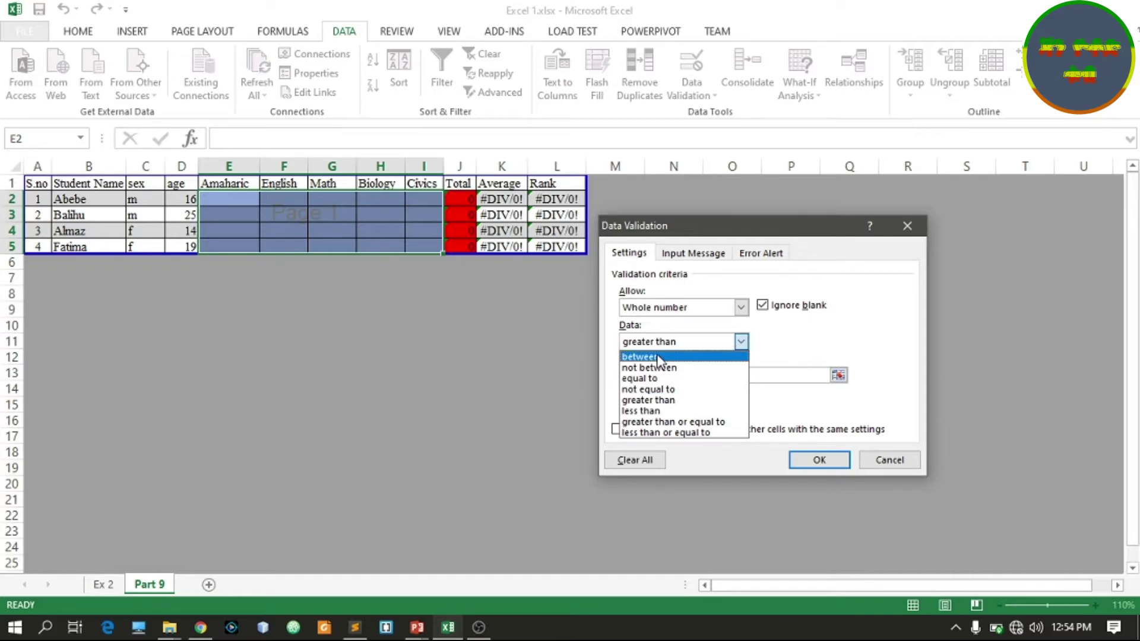
{"action": "left_click", "coordinate": [659, 357]}
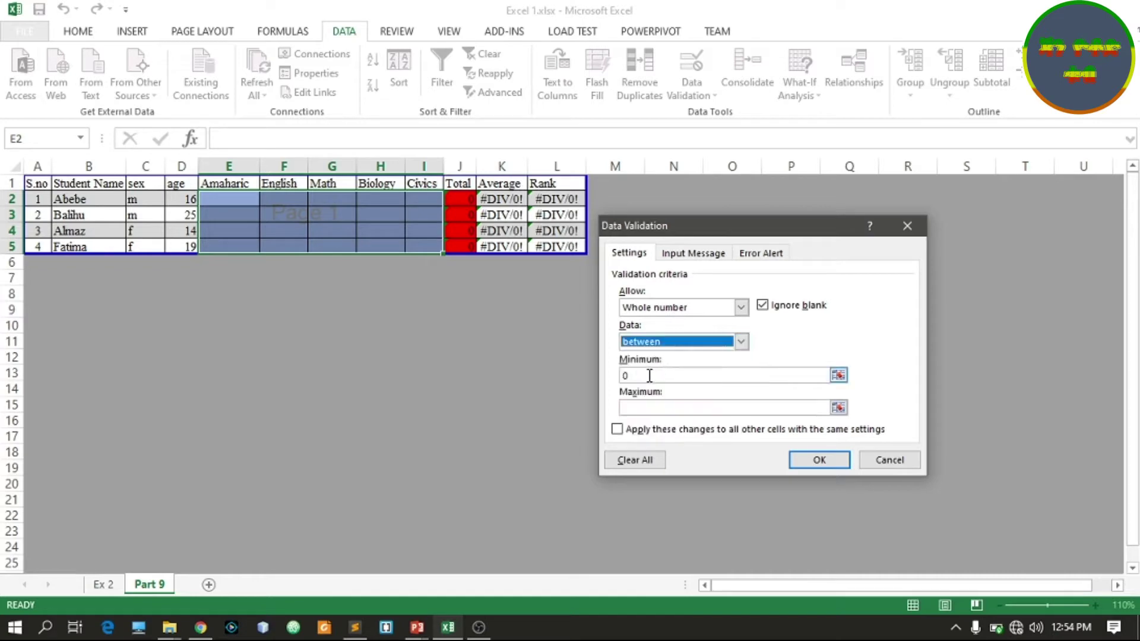
{"action": "left_click", "coordinate": [622, 375]}
{"action": "left_click", "coordinate": [633, 408]}
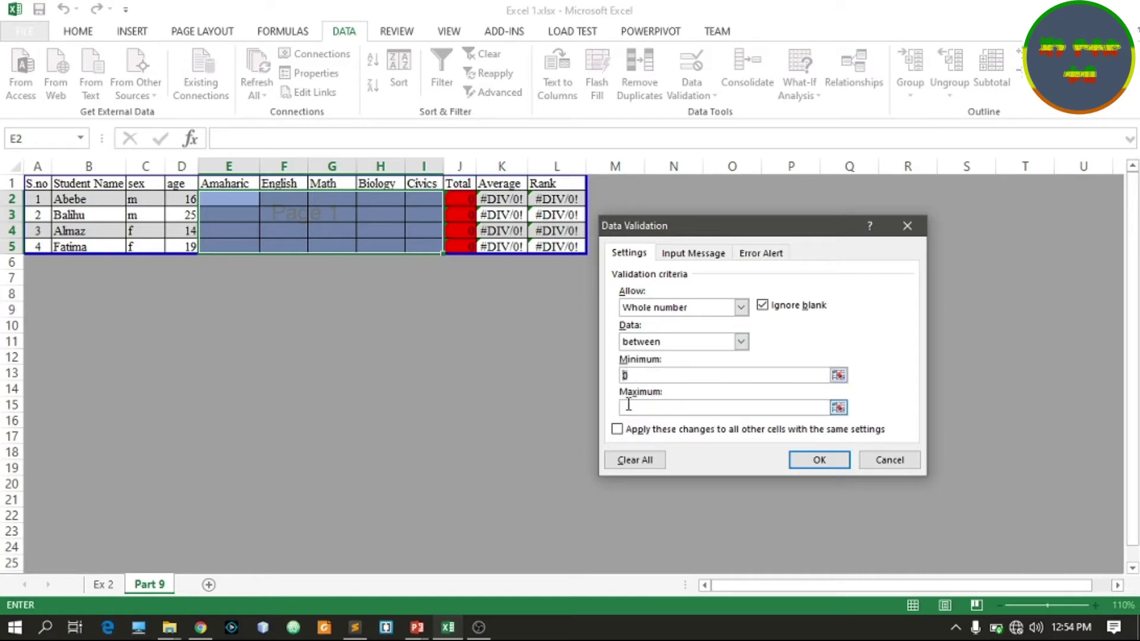
{"action": "type", "text": "100"}
Add the validation input message "Please Enter whole number only!" for the marks cells.
{"action": "left_click", "coordinate": [692, 256]}
{"action": "left_click", "coordinate": [654, 363]}
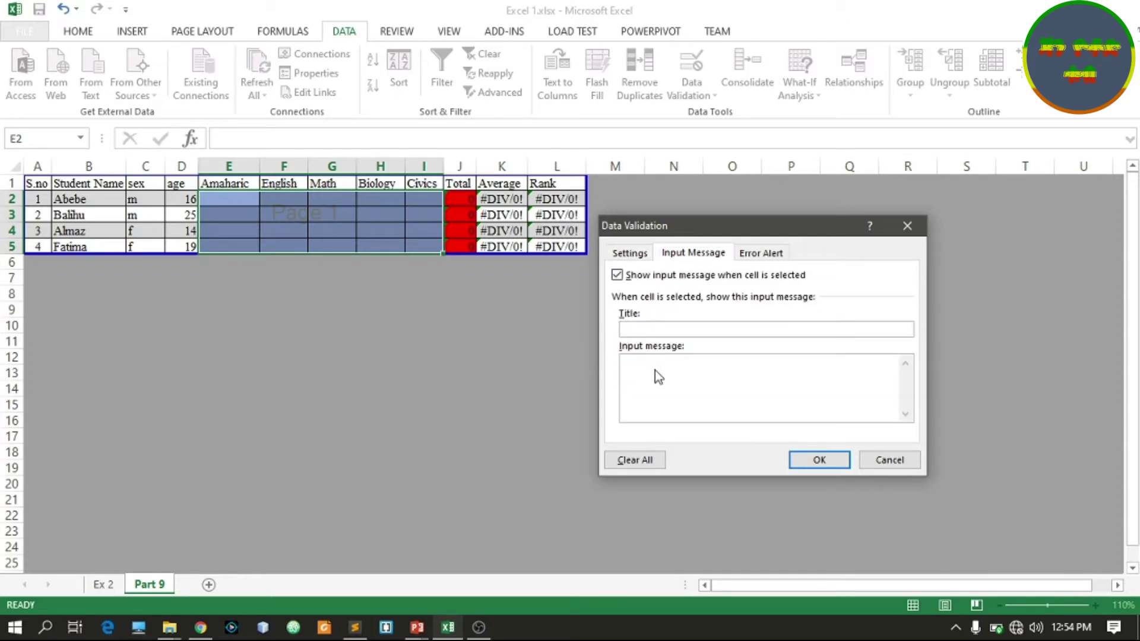
{"action": "type", "text": "Please Enert wh"}
{"action": "type", "text": "ole number only"}
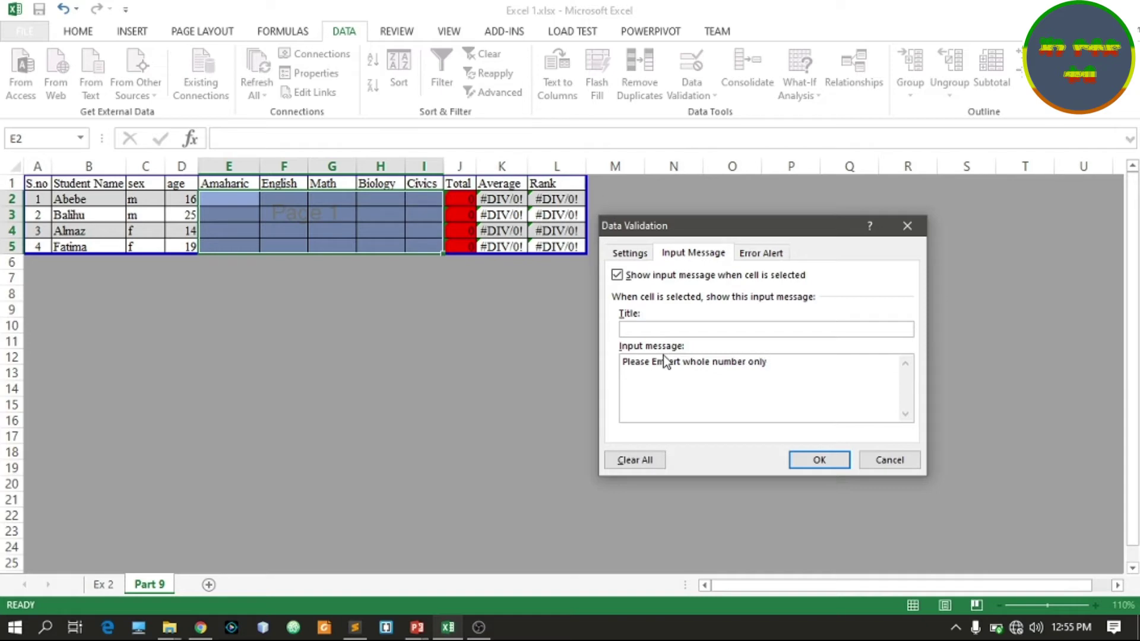
{"action": "type", "text": "!"}
{"action": "left_click", "coordinate": [665, 361]}
{"action": "key", "text": "BackSpace"}
{"action": "key", "text": "Delete"}
{"action": "type", "text": "n"}
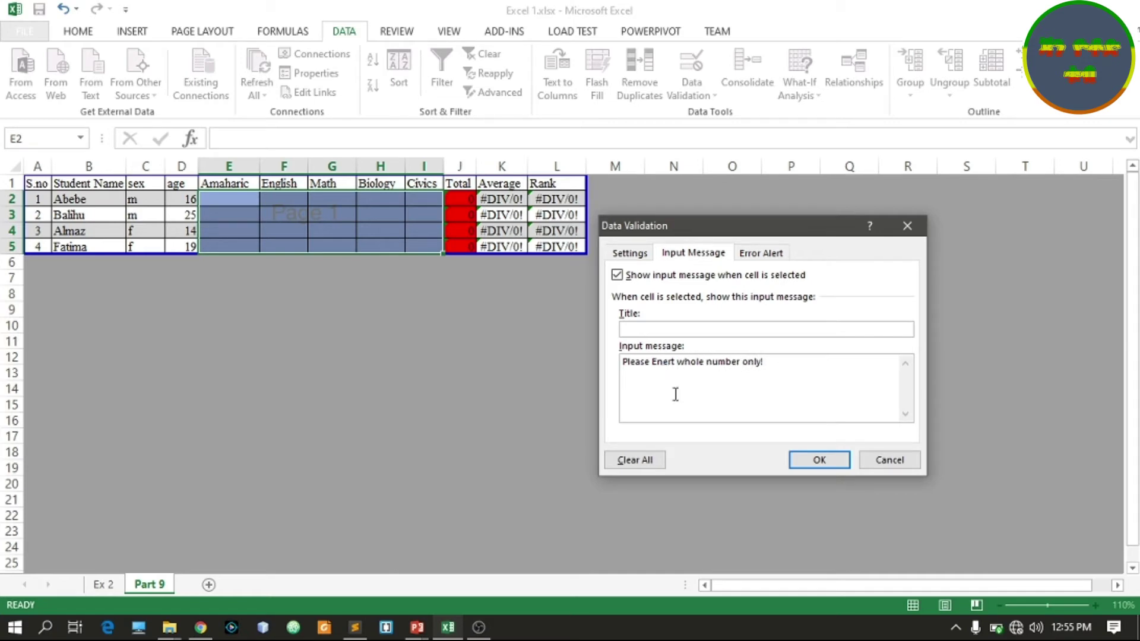
{"action": "type", "text": "t"}
{"action": "key", "text": "BackSpace"}
Review the validation limits, add "(0-100)" to the end of the input message and apply the validation.
{"action": "left_click", "coordinate": [628, 254]}
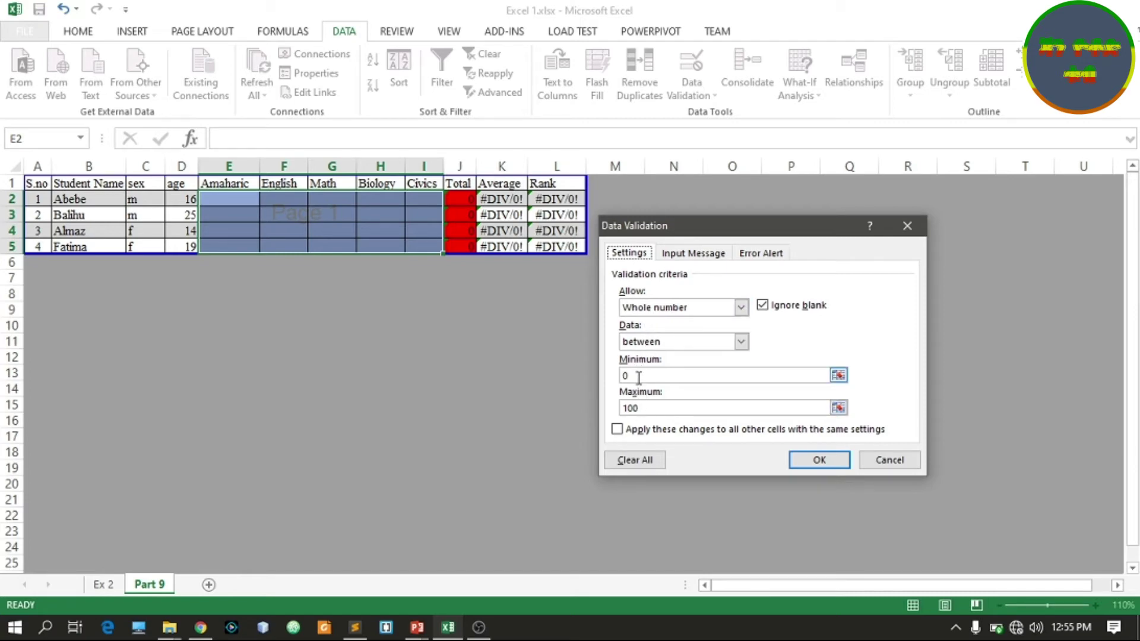
{"action": "left_click", "coordinate": [639, 408]}
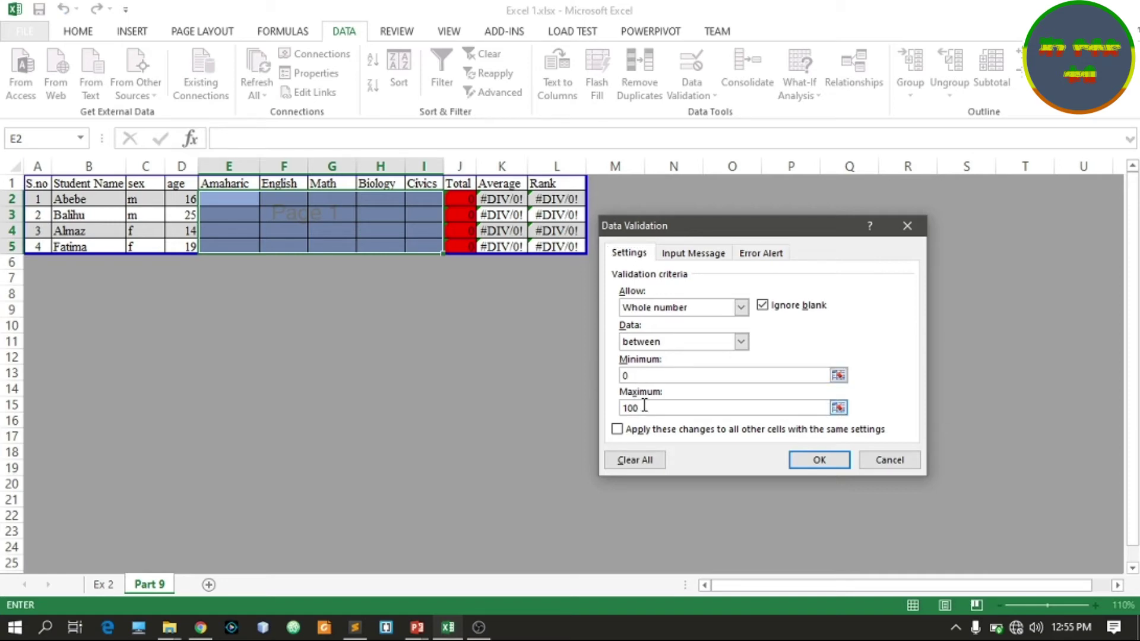
{"action": "left_click", "coordinate": [688, 256]}
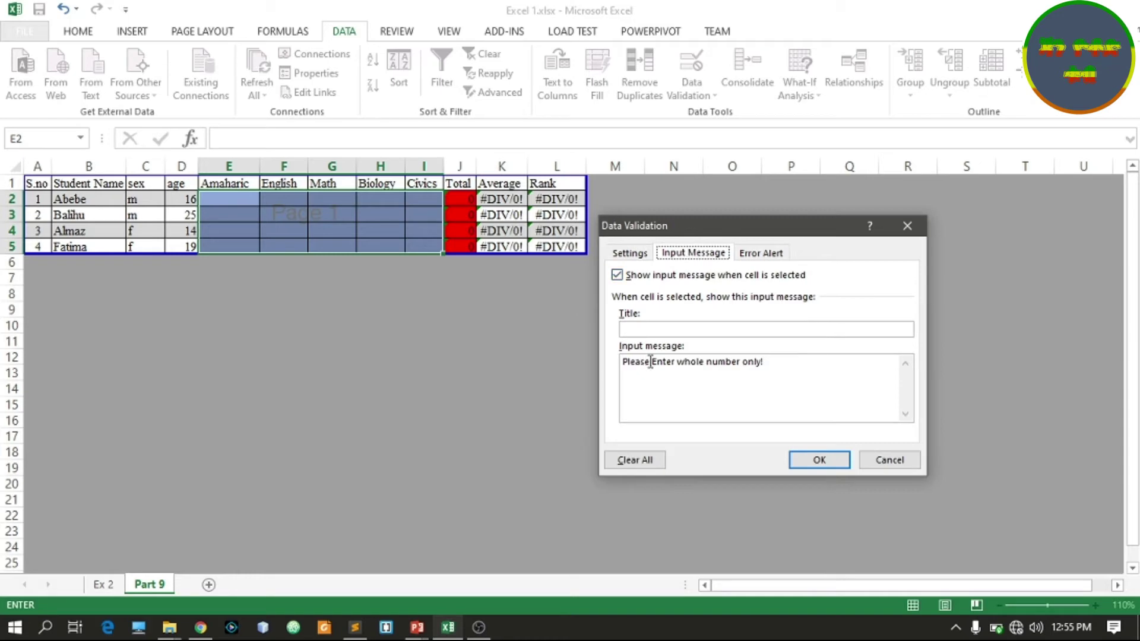
{"action": "left_click", "coordinate": [775, 366]}
{"action": "type", "text": "(-"}
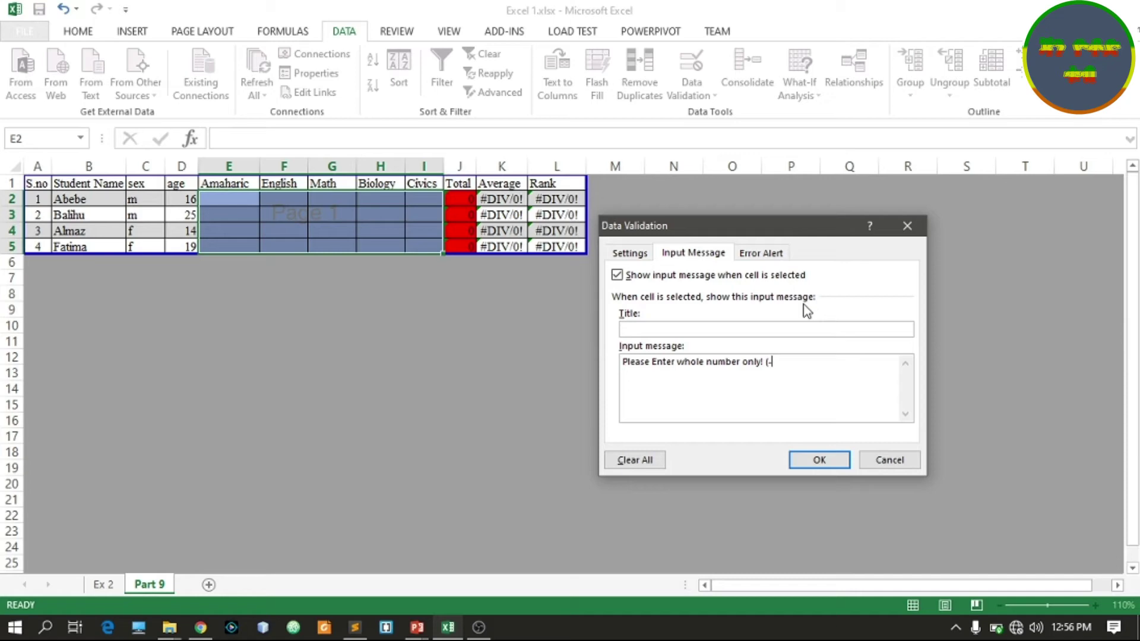
{"action": "type", "text": "0-100"}
{"action": "left_click", "coordinate": [816, 461]}
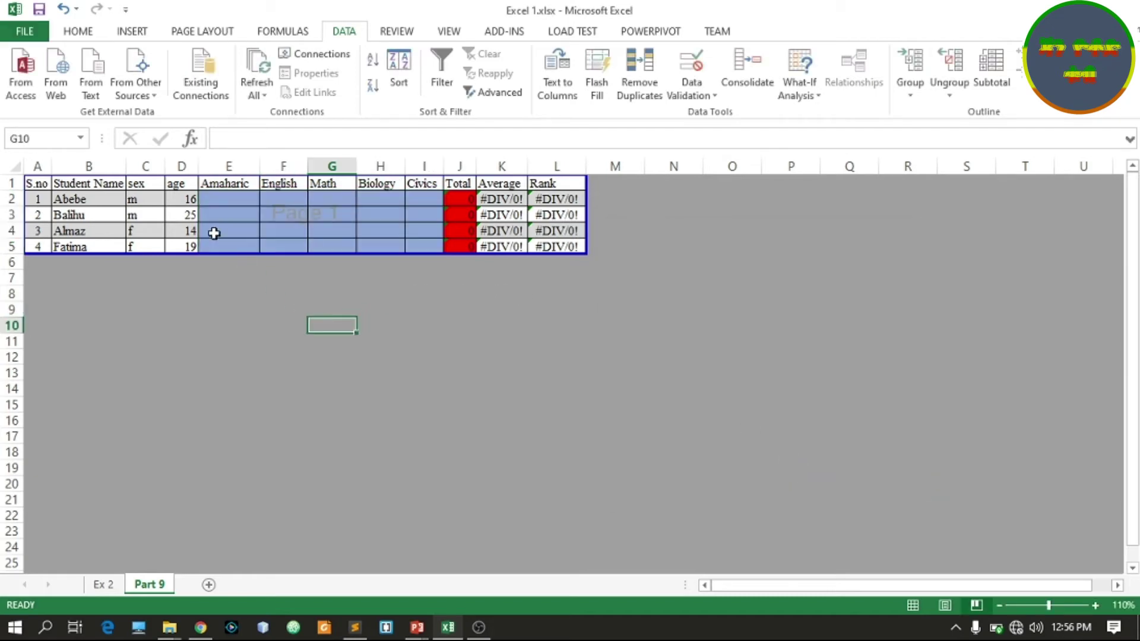
Check the input message on several marks cells in the Amaharic and English columns.
{"action": "left_click", "coordinate": [226, 200]}
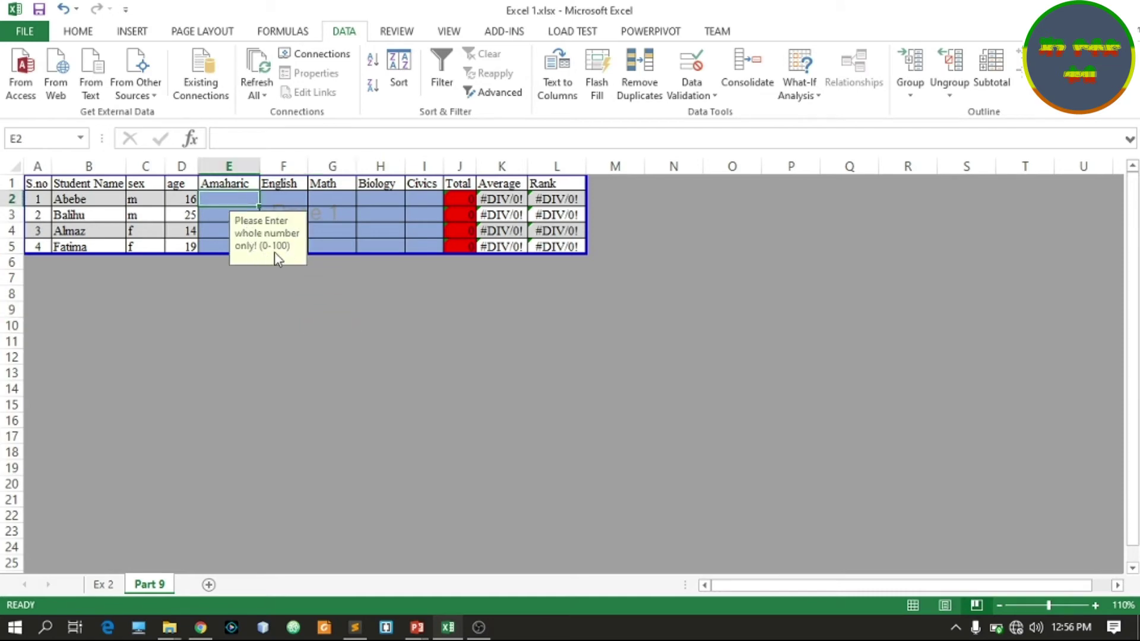
{"action": "left_click", "coordinate": [221, 217]}
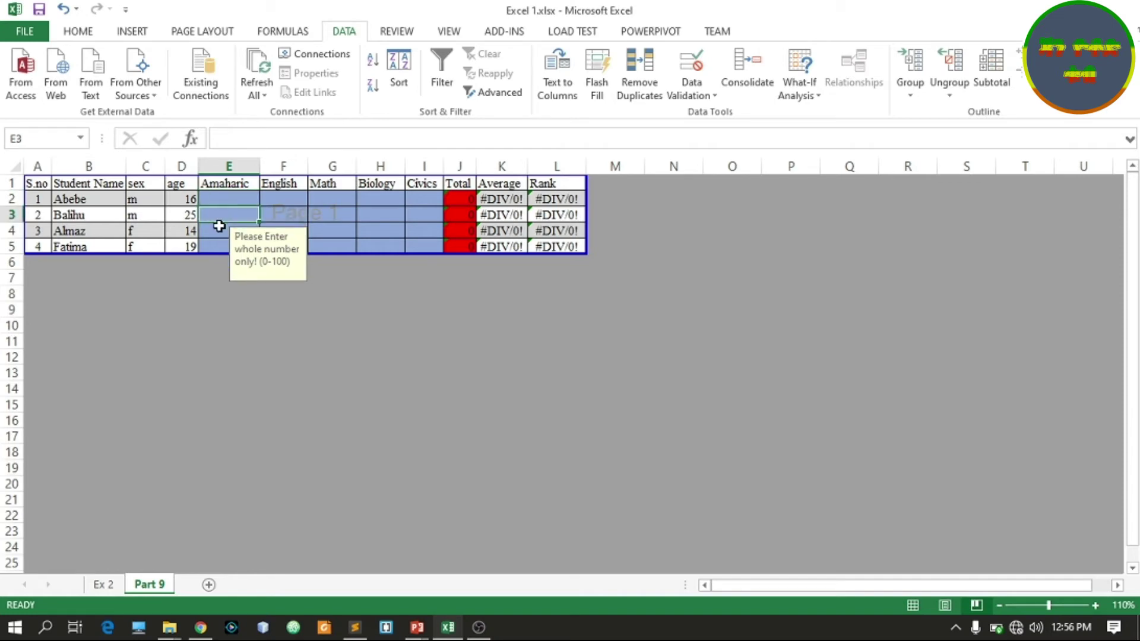
{"action": "left_click", "coordinate": [222, 229]}
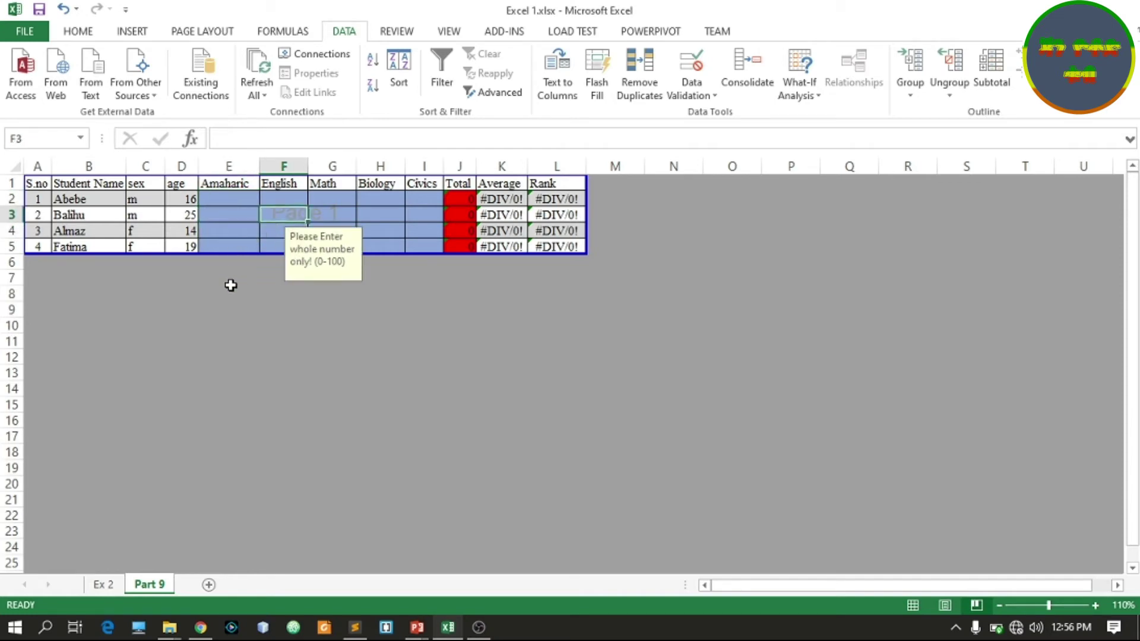
{"action": "left_click", "coordinate": [231, 276]}
Test the validation by trying to enter 663 as the first student's Amaharic mark in E2, and cancel the entry.
{"action": "left_click", "coordinate": [227, 204]}
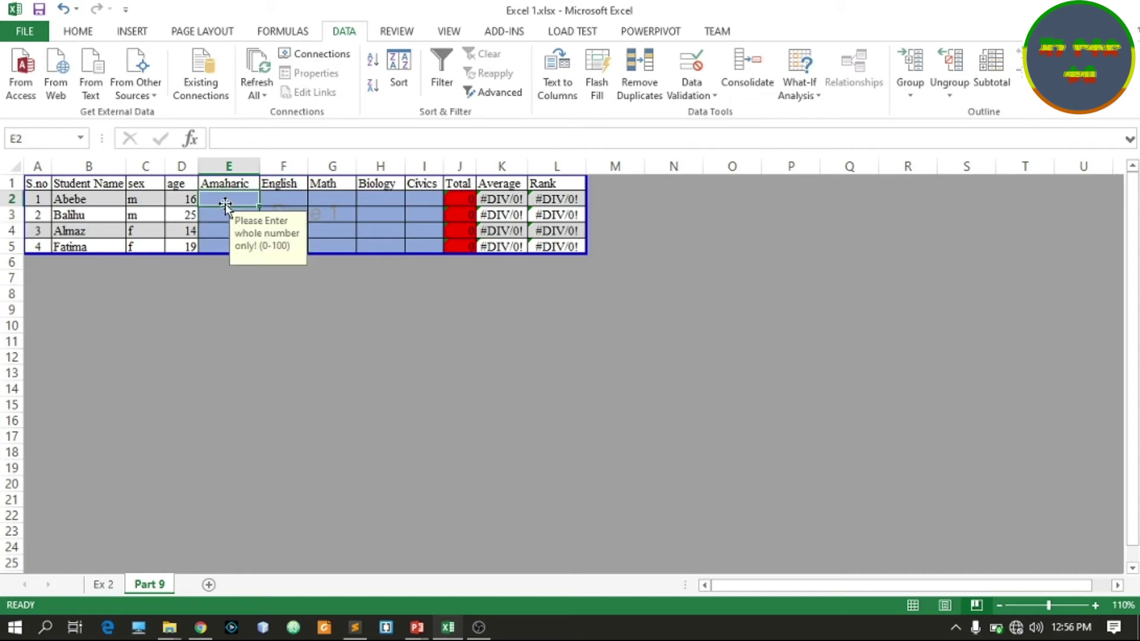
{"action": "type", "text": "663"}
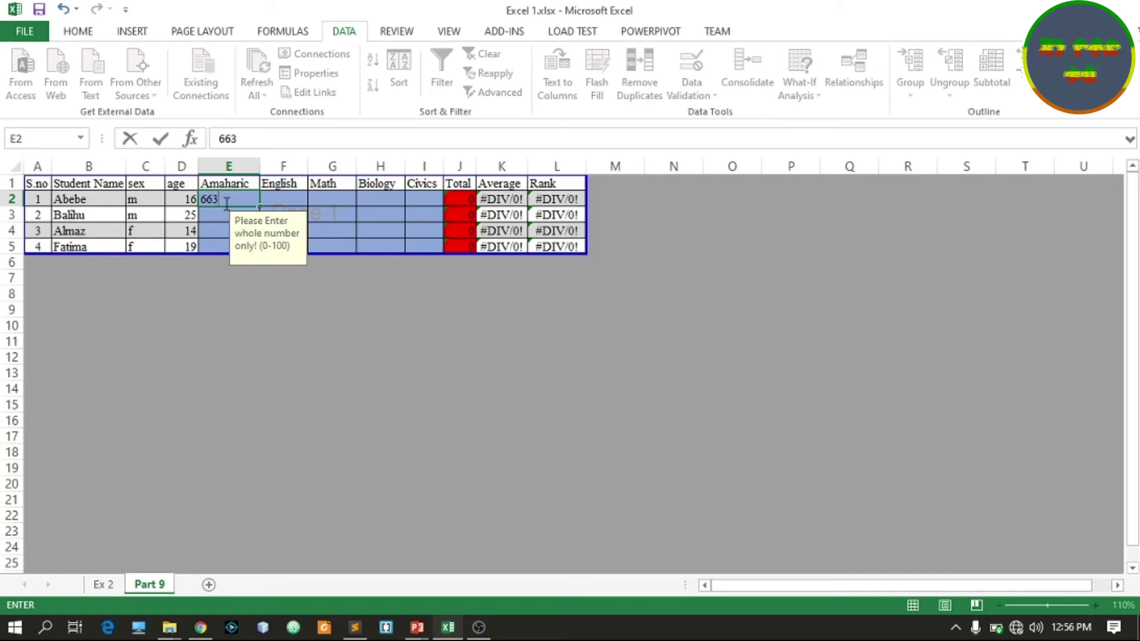
{"action": "key", "text": "Return"}
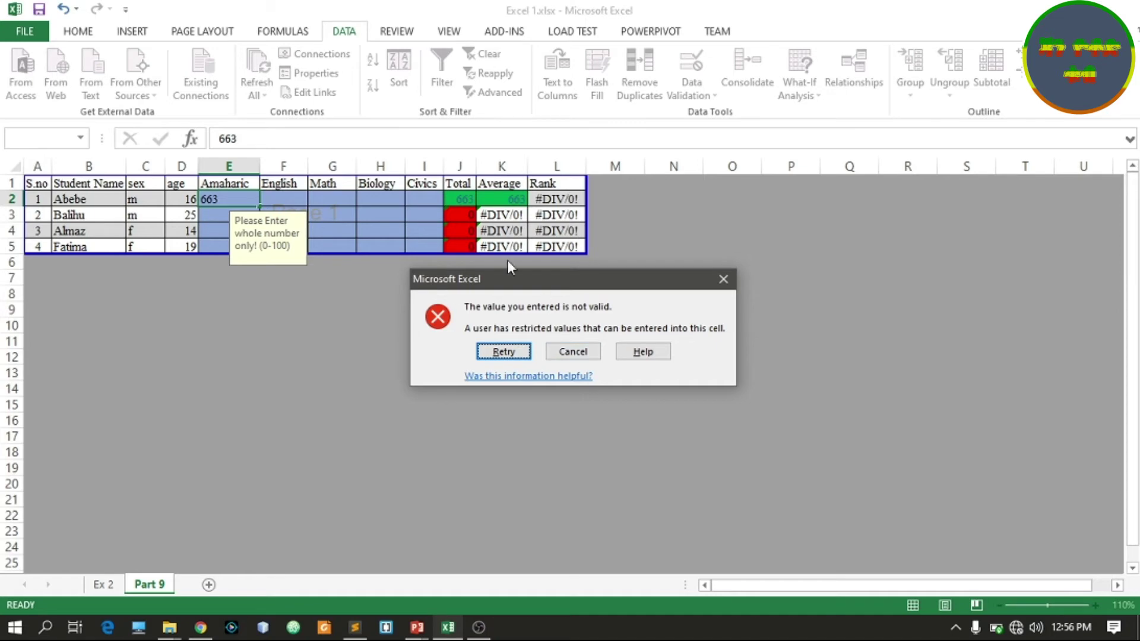
{"action": "left_click", "coordinate": [572, 352]}
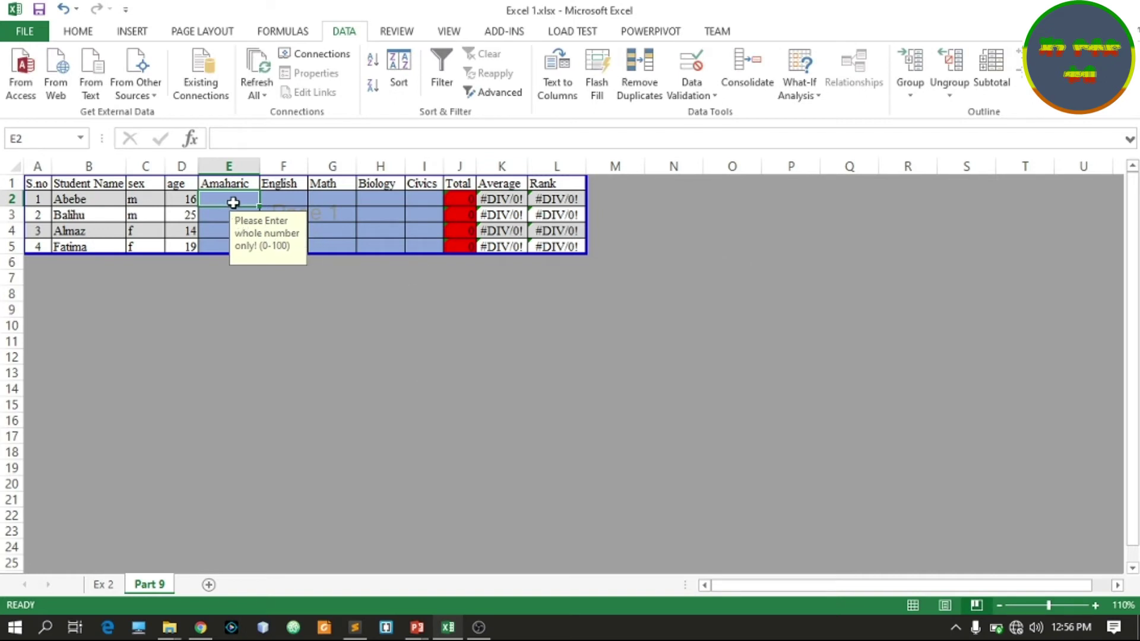
Enter 99 as the first student's Amaharic mark in E2.
{"action": "type", "text": "99"}
{"action": "key", "text": "Return"}
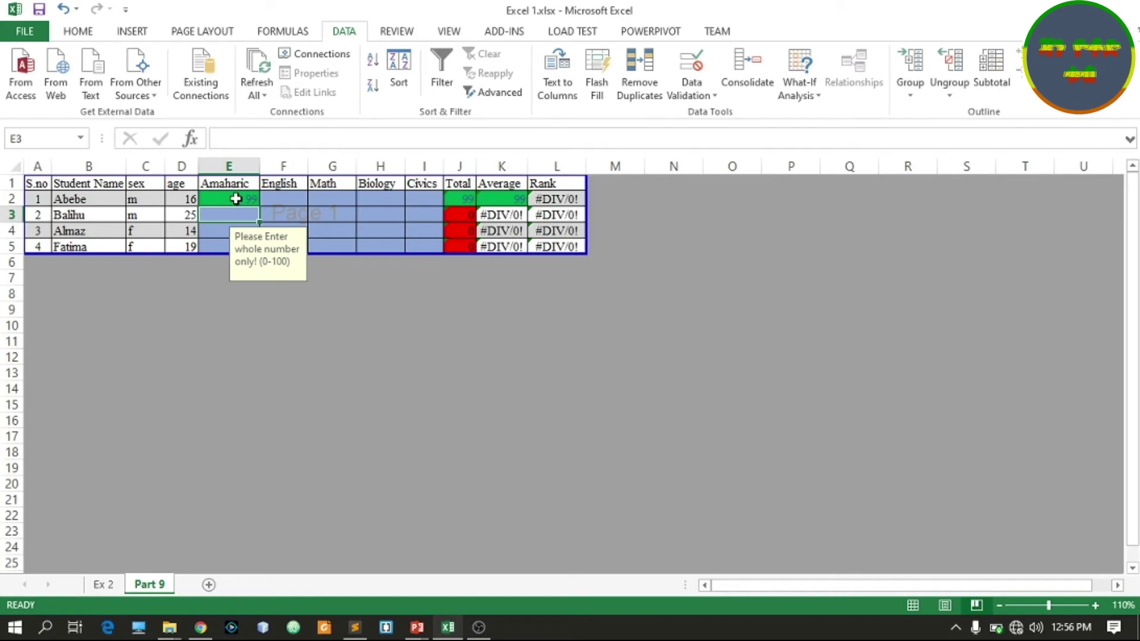
Enter 85 as the second student's Amaharic mark in E3.
{"action": "left_click", "coordinate": [236, 198]}
{"action": "left_click", "coordinate": [227, 212]}
{"action": "type", "text": "85"}
{"action": "key", "text": "Return"}
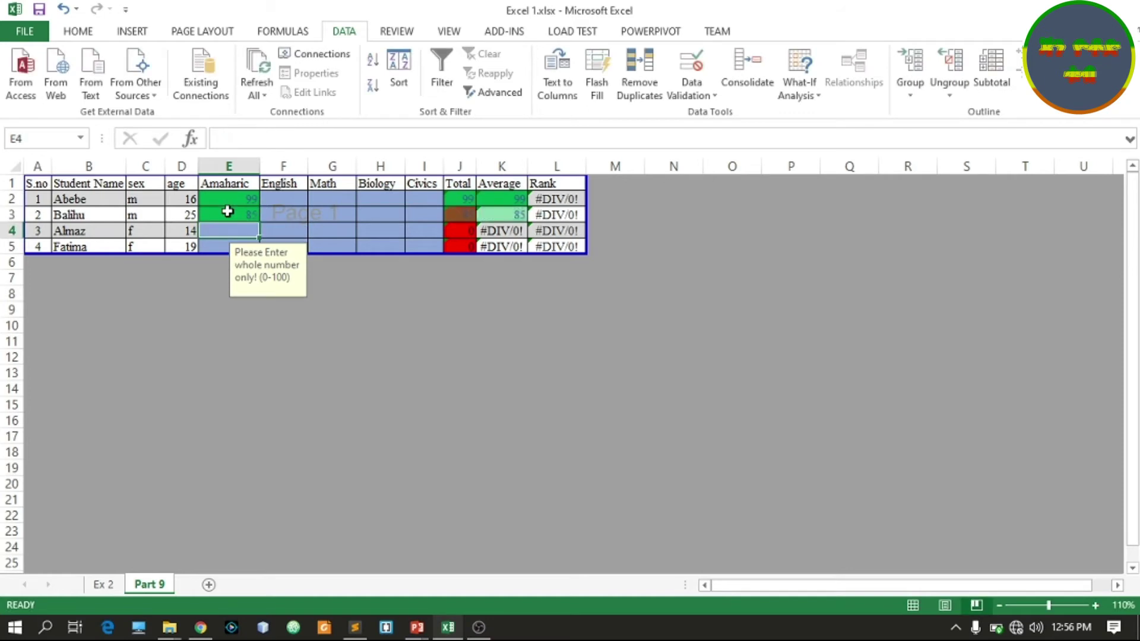
Test the validation by trying to enter 78963 as the third student's Amaharic mark in E4, and cancel the entry.
{"action": "type", "text": "78963"}
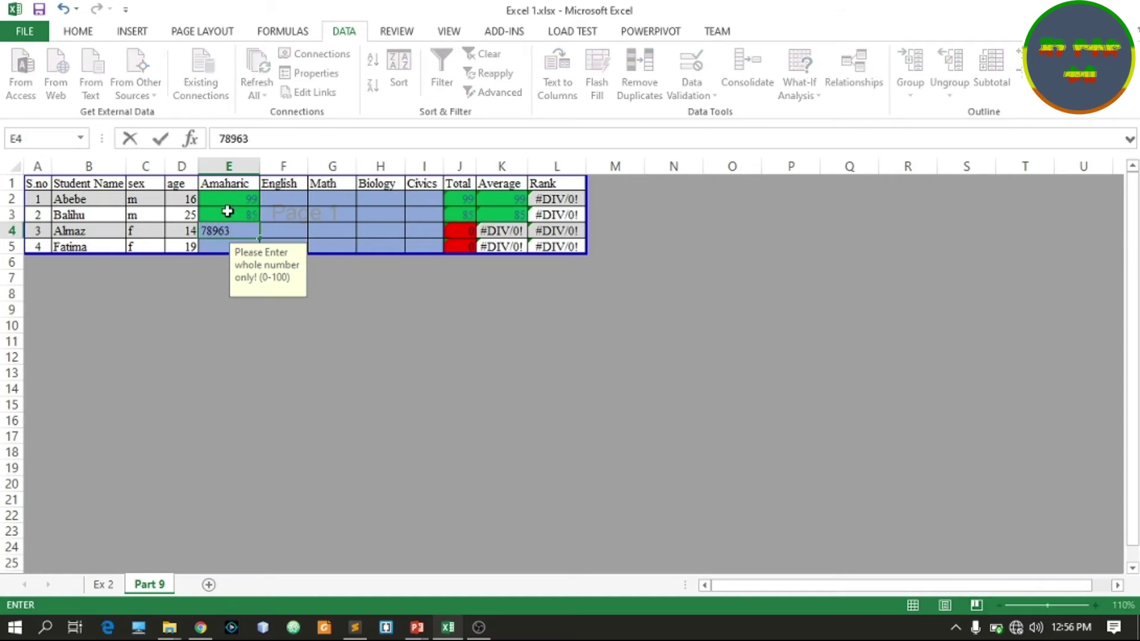
{"action": "key", "text": "Return"}
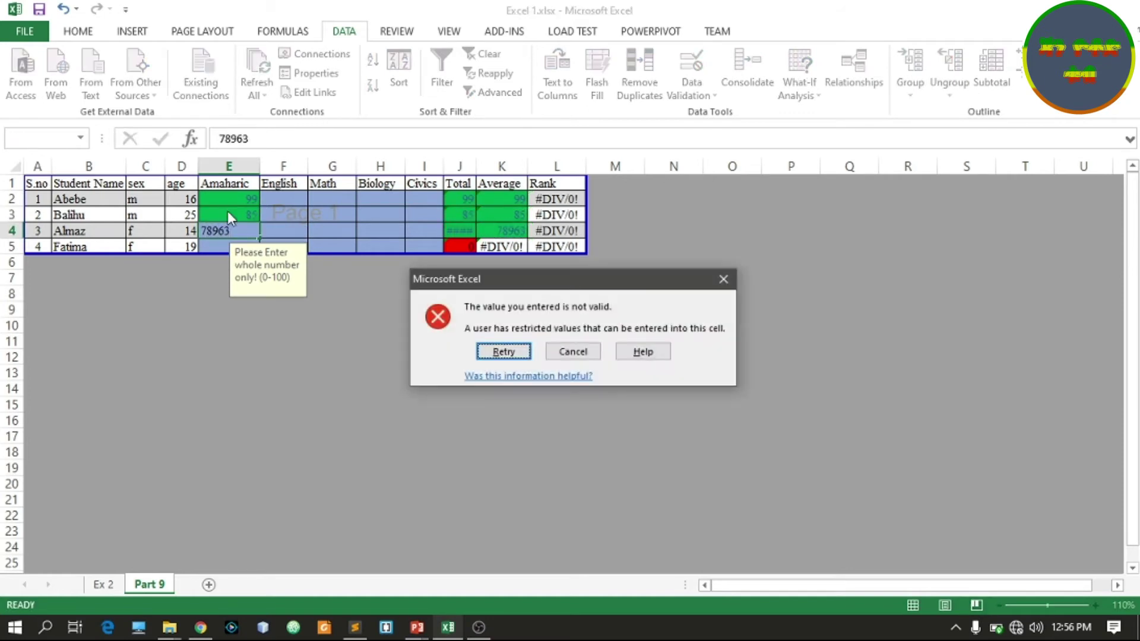
{"action": "left_click", "coordinate": [574, 352]}
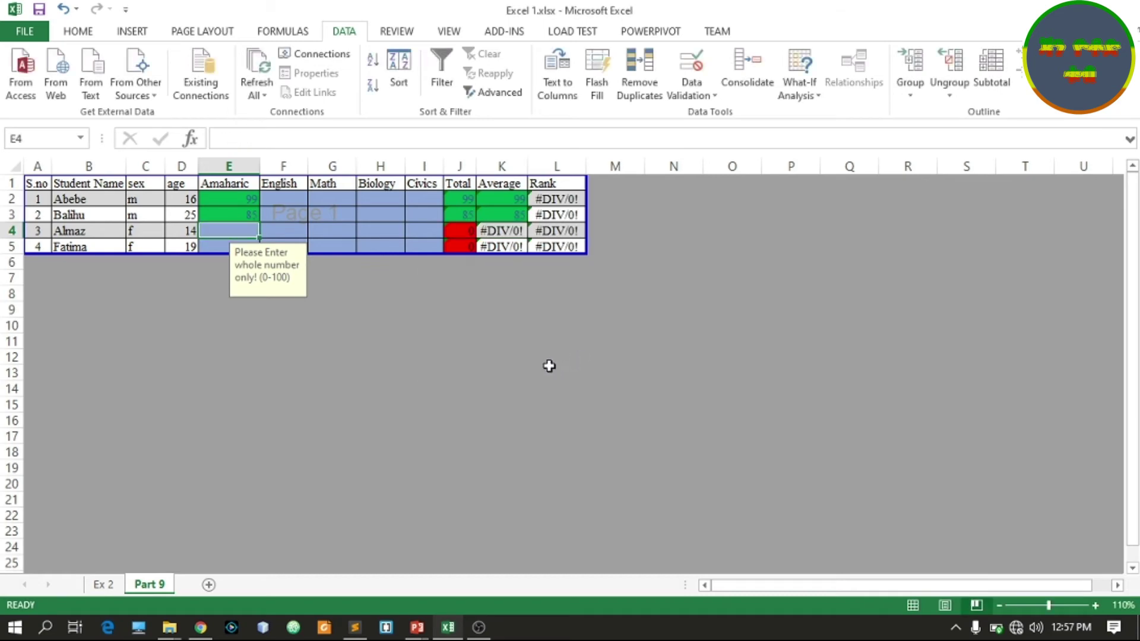
Clear all the marks from Amaharic to Civics in E2:I5.
{"action": "left_click", "coordinate": [432, 310]}
{"action": "left_click_drag", "start_coordinate": [230, 200], "coordinate": [415, 245]}
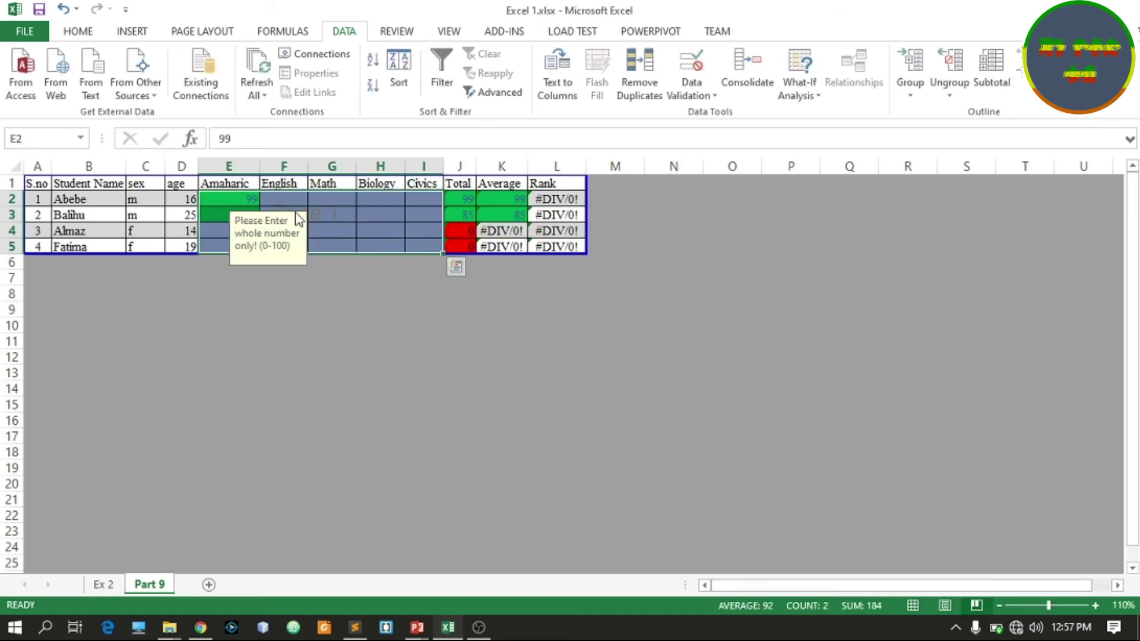
{"action": "left_click", "coordinate": [326, 230]}
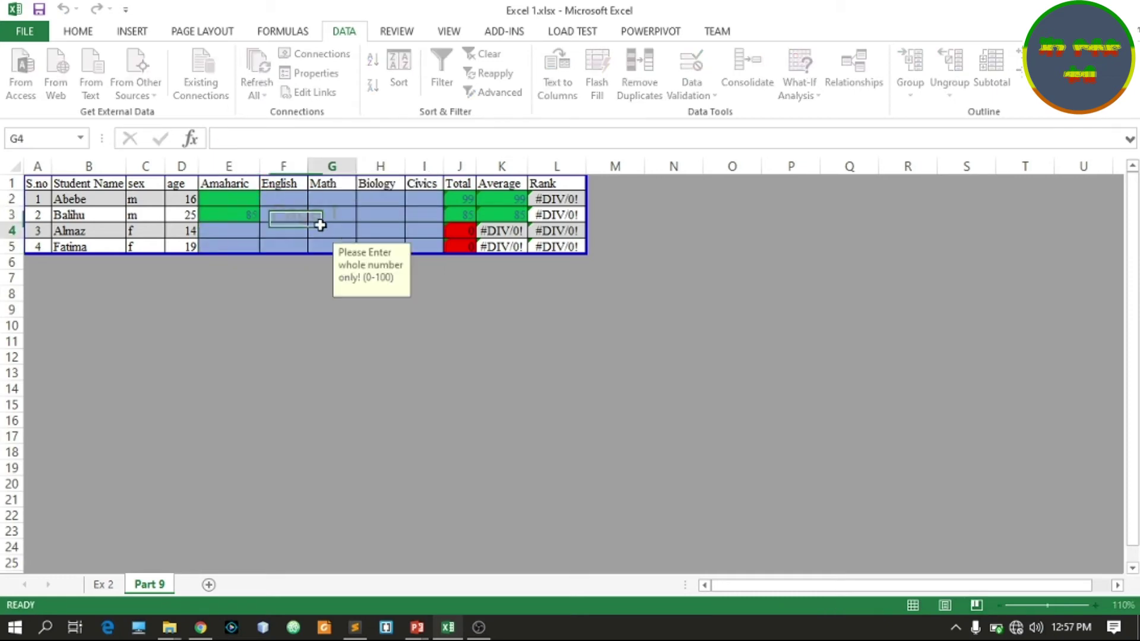
{"action": "left_click_drag", "start_coordinate": [248, 196], "coordinate": [413, 245]}
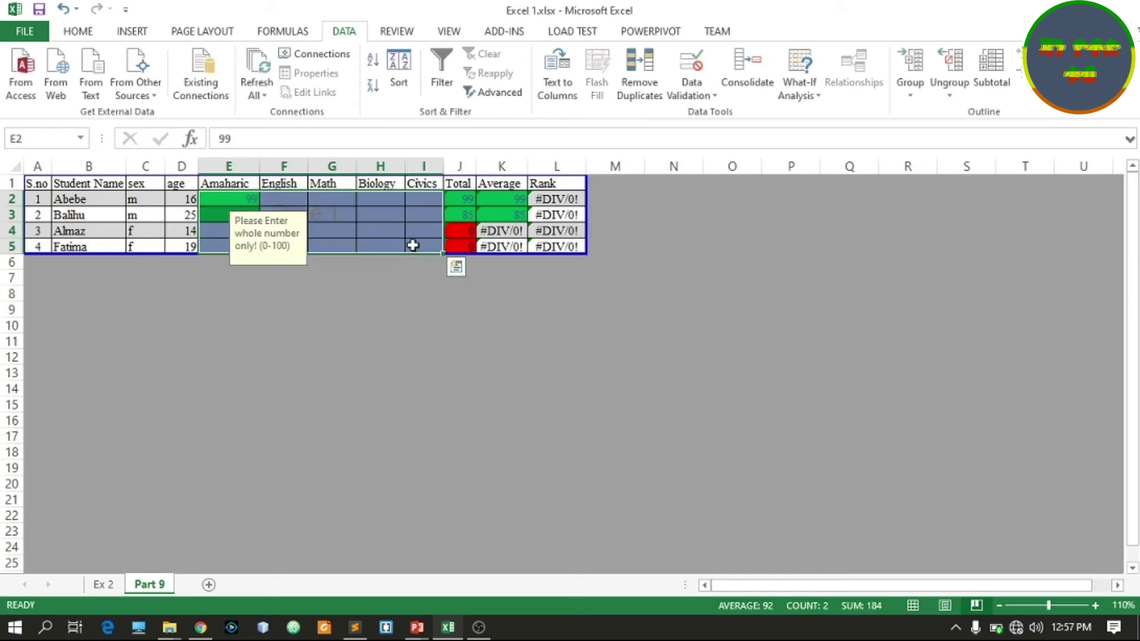
{"action": "key", "text": "Delete"}
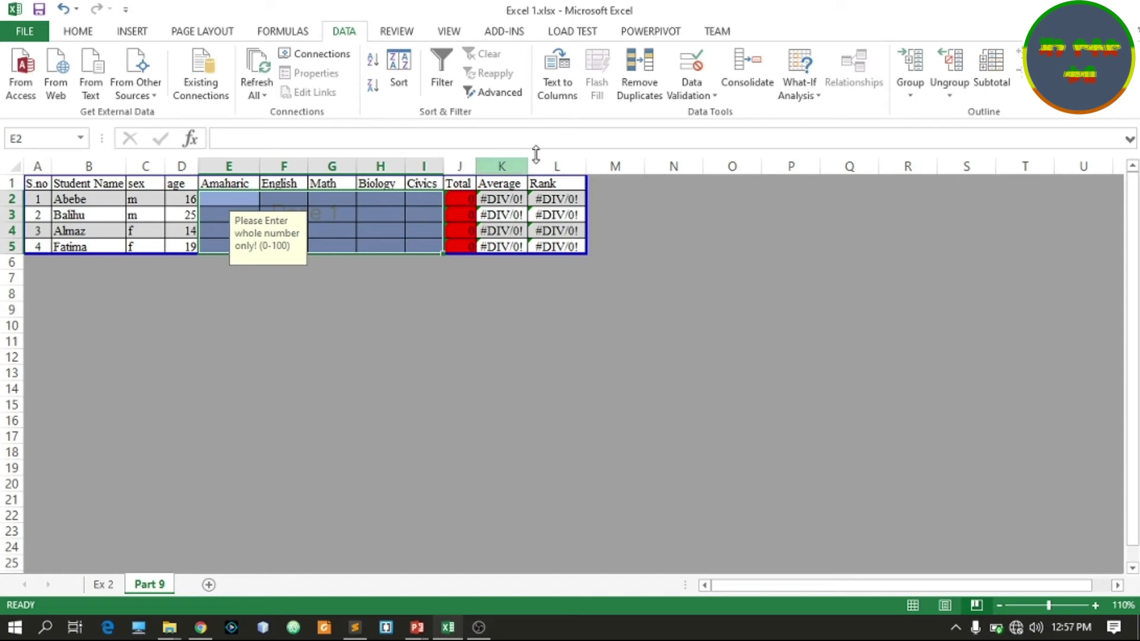
Review the data validation criteria and input message of the marks range, and set its error alert style to Warning.
{"action": "left_click", "coordinate": [714, 98]}
{"action": "left_click", "coordinate": [714, 116]}
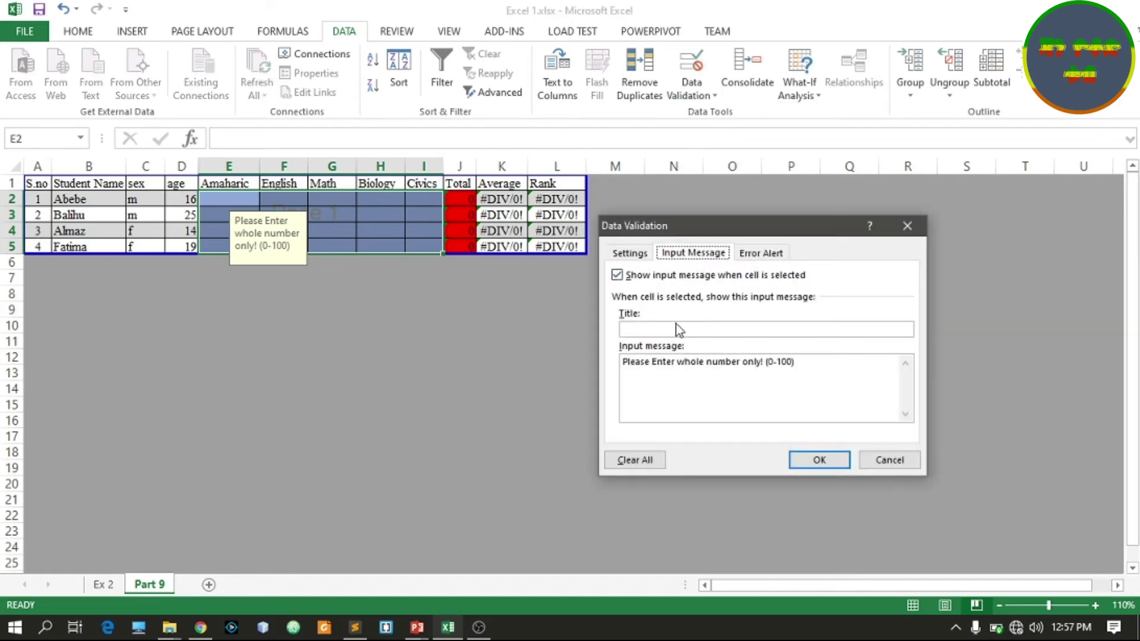
{"action": "left_click", "coordinate": [630, 253]}
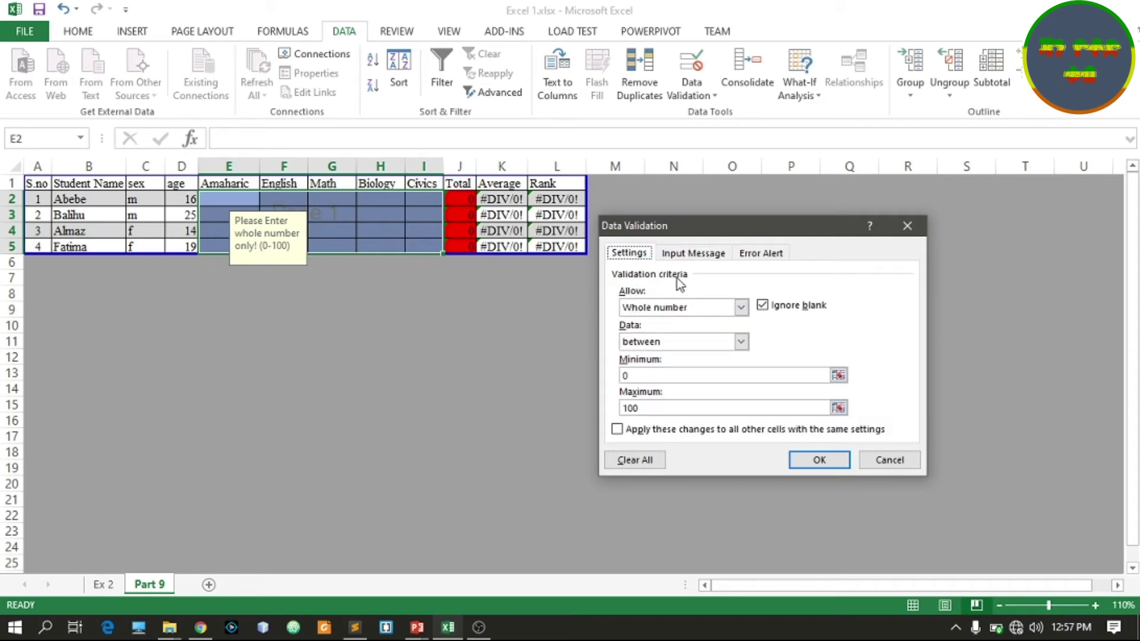
{"action": "left_click", "coordinate": [695, 256]}
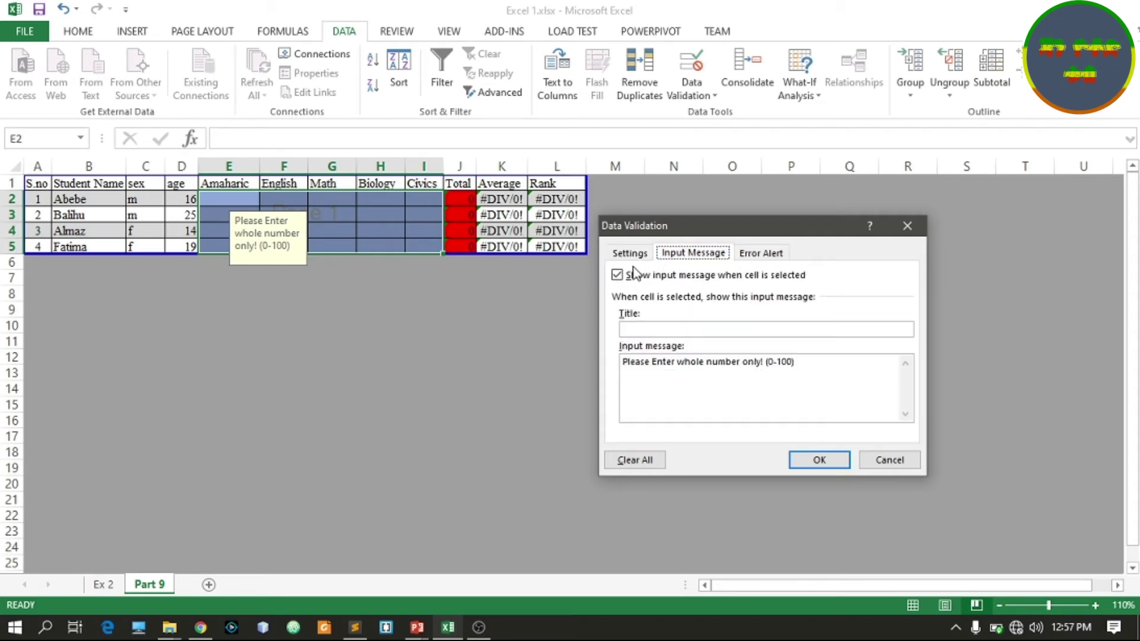
{"action": "left_click", "coordinate": [758, 259]}
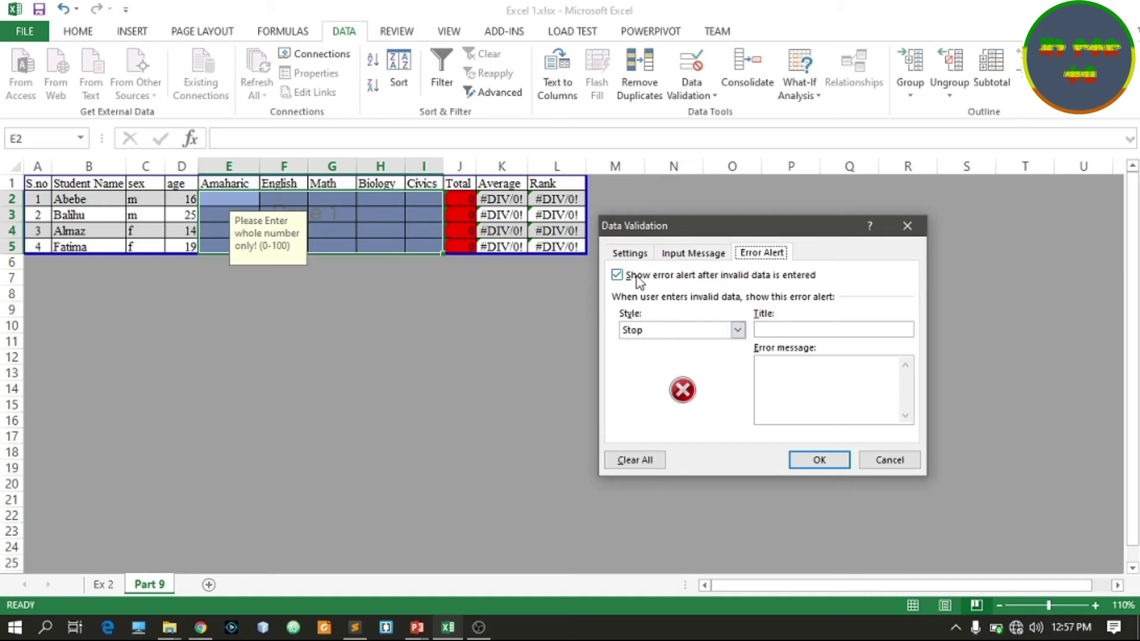
{"action": "left_click", "coordinate": [738, 331]}
{"action": "left_click", "coordinate": [680, 357]}
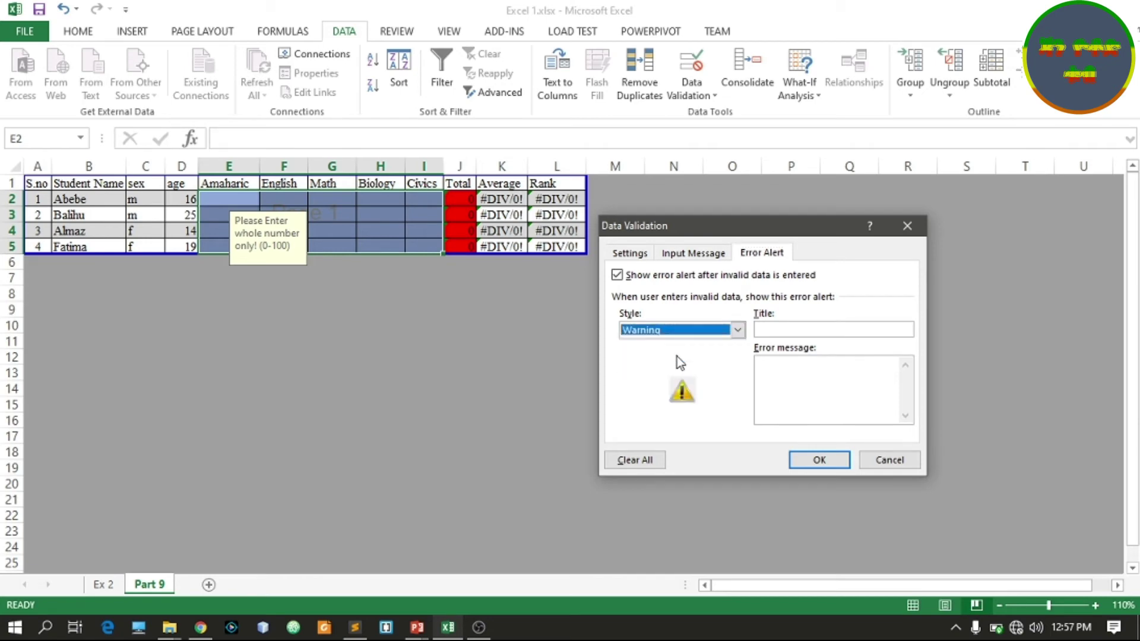
Copy the input message "Please Enter whole number only! (0-100)" into the error message, title the alert "Alert" and apply the validation.
{"action": "left_click", "coordinate": [782, 377]}
{"action": "left_click", "coordinate": [693, 253]}
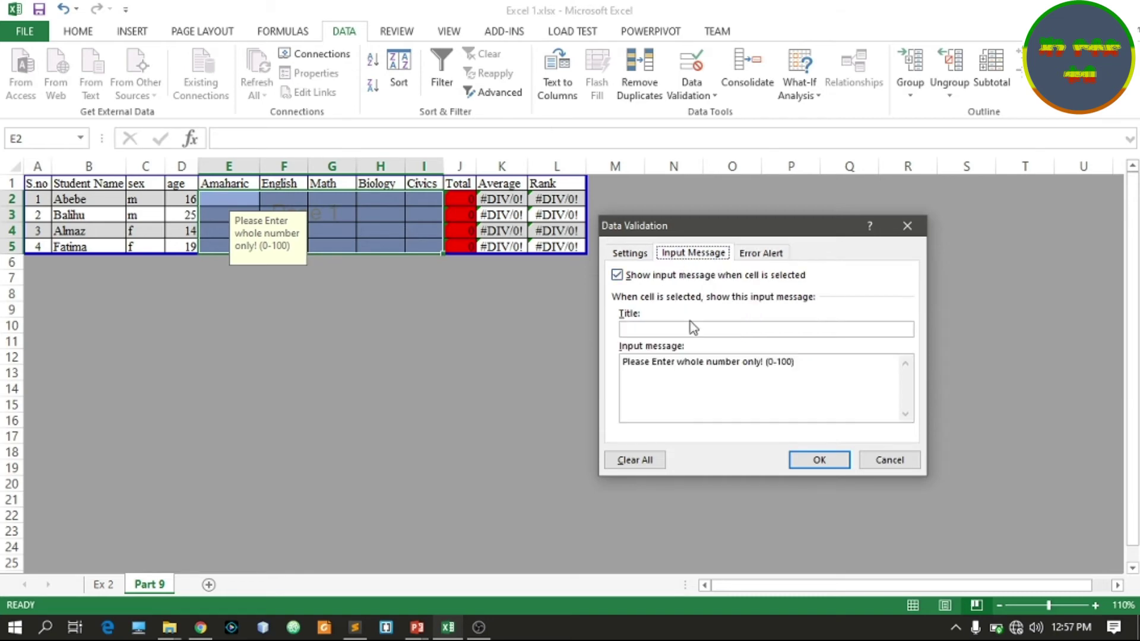
{"action": "left_click_drag", "start_coordinate": [623, 362], "coordinate": [792, 364]}
{"action": "right_click", "coordinate": [776, 360]}
{"action": "left_click", "coordinate": [802, 389]}
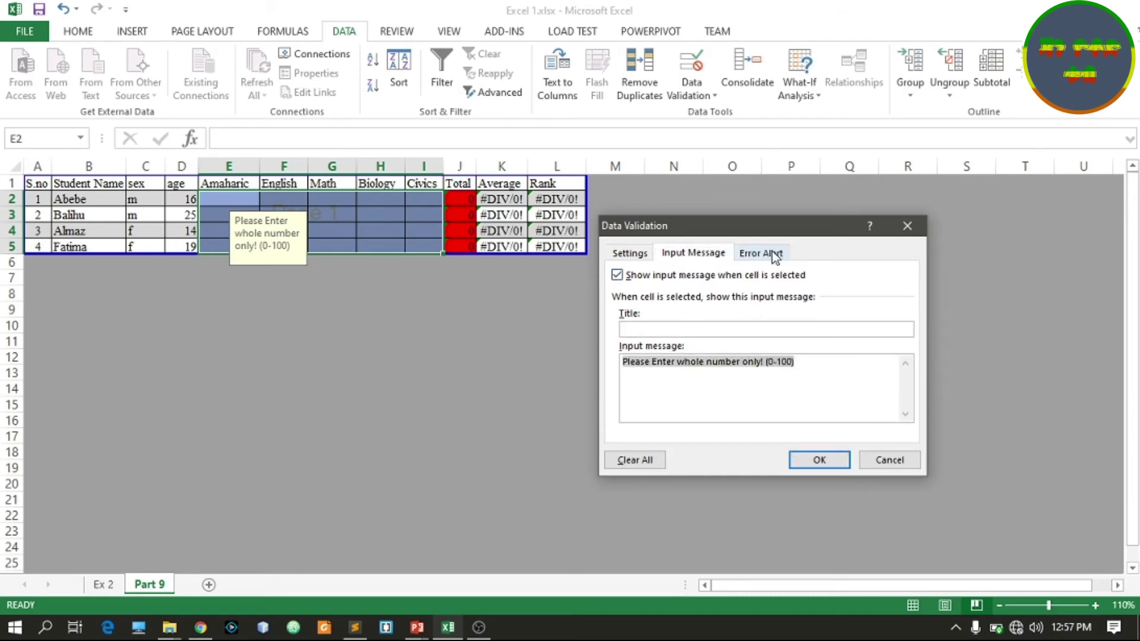
{"action": "left_click", "coordinate": [772, 256]}
{"action": "left_click", "coordinate": [782, 363]}
{"action": "key", "text": "ctrl+v"}
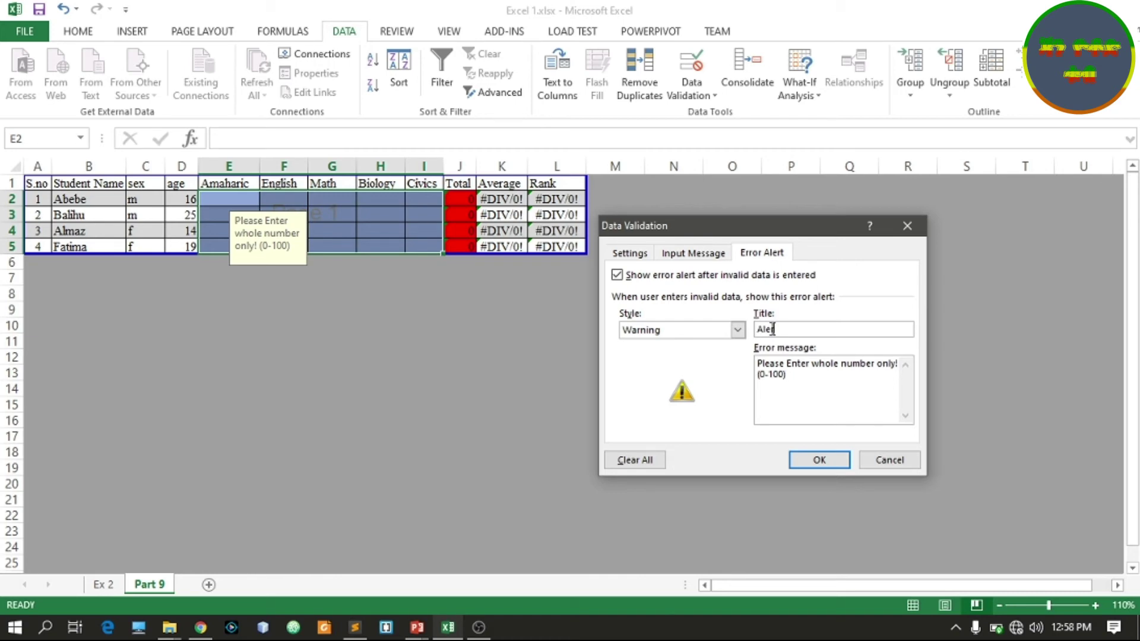
{"action": "left_click", "coordinate": [810, 459]}
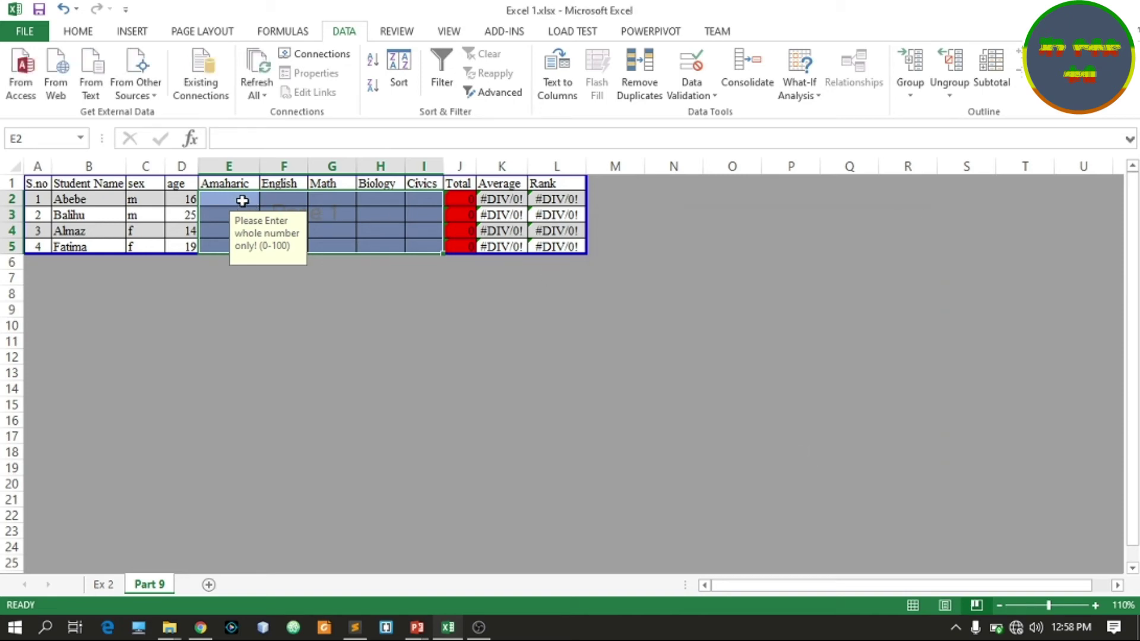
Test the Warning alert by entering 455 as the first student's Amaharic mark in E2, and accept the invalid value.
{"action": "left_click", "coordinate": [242, 201]}
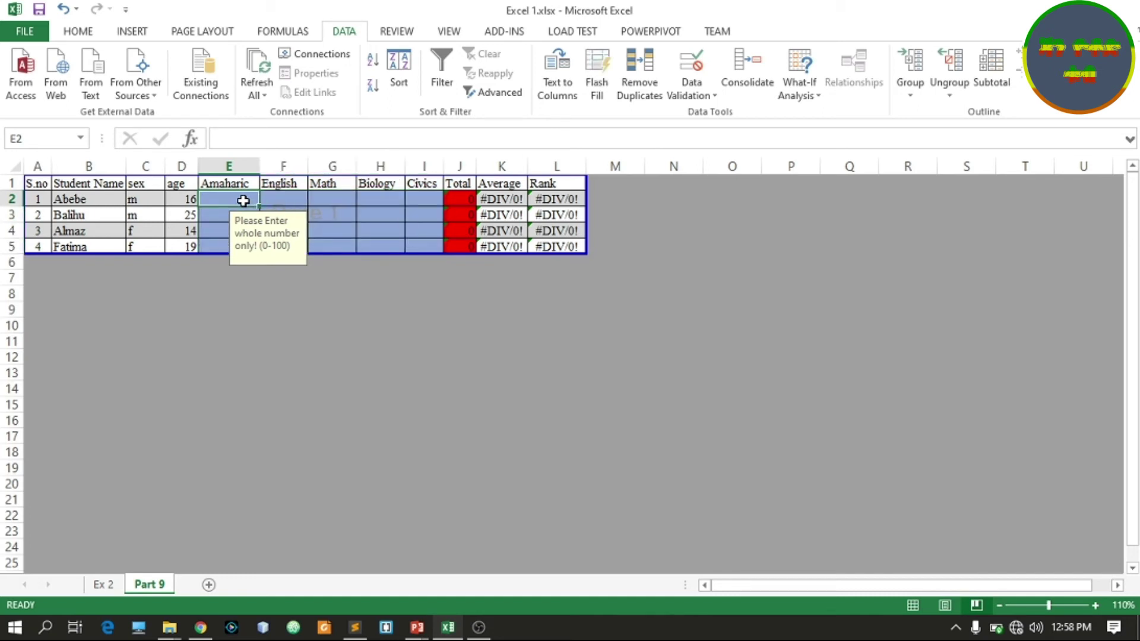
{"action": "type", "text": "455"}
{"action": "key", "text": "Return"}
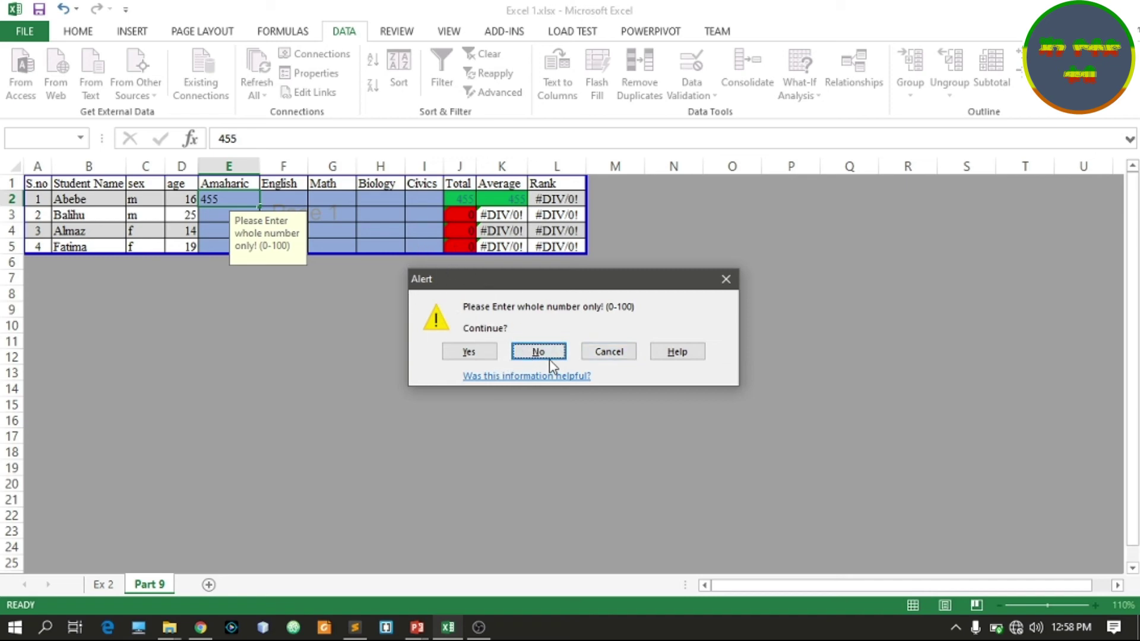
{"action": "left_click", "coordinate": [471, 352]}
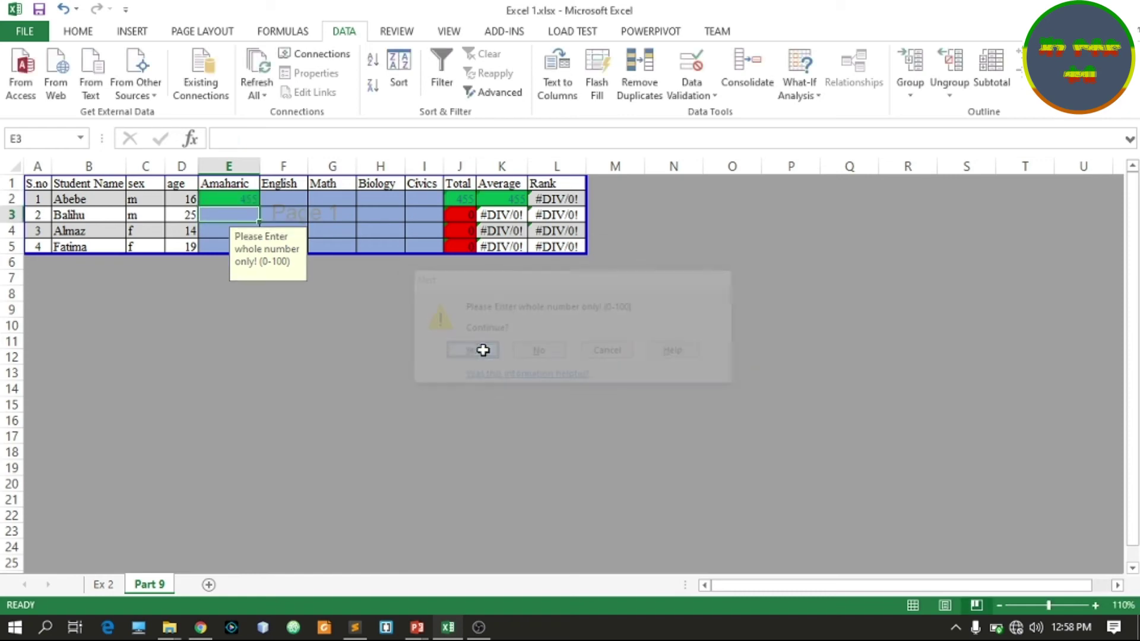
Try to enter 7889 as the Amaharic mark in E2, and decline to continue so the entry can be edited.
{"action": "left_click", "coordinate": [245, 202]}
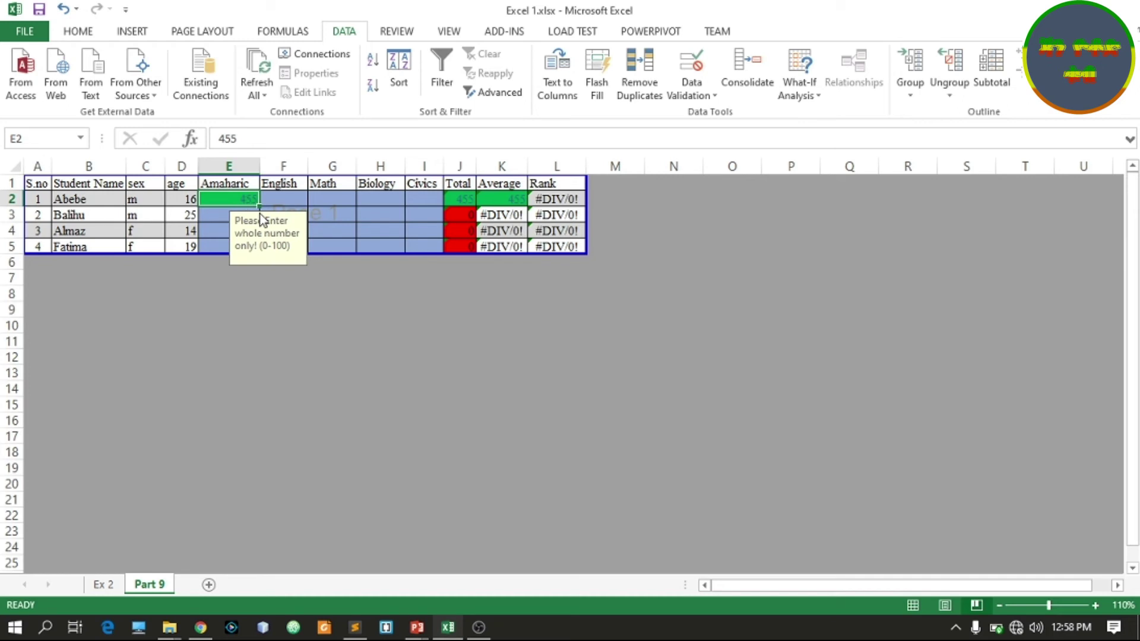
{"action": "type", "text": "7889"}
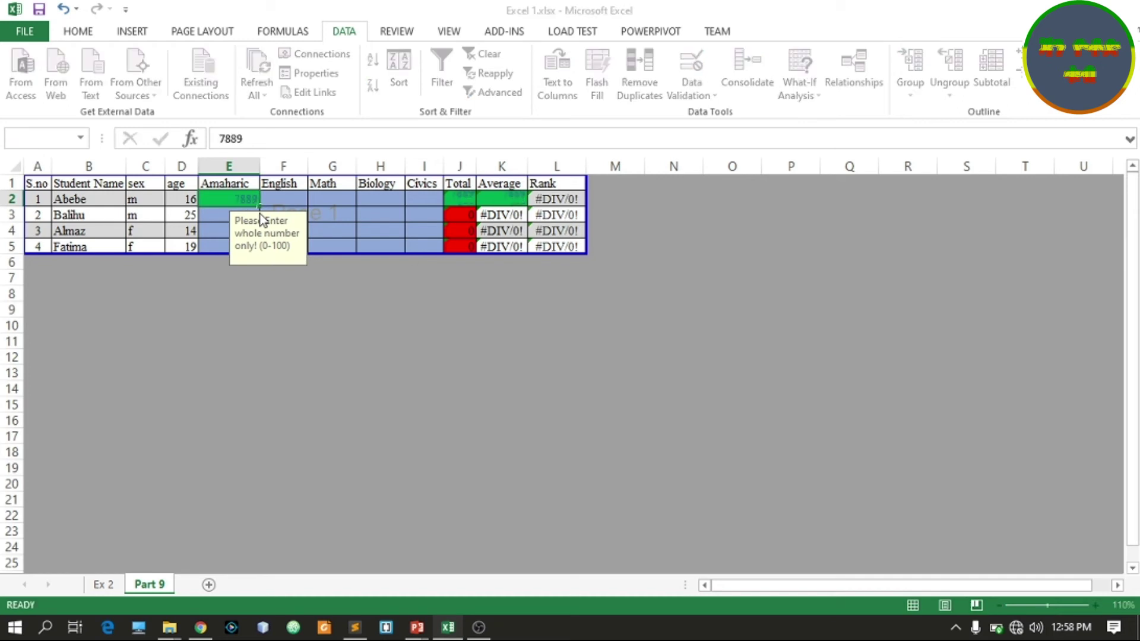
{"action": "key", "text": "Return"}
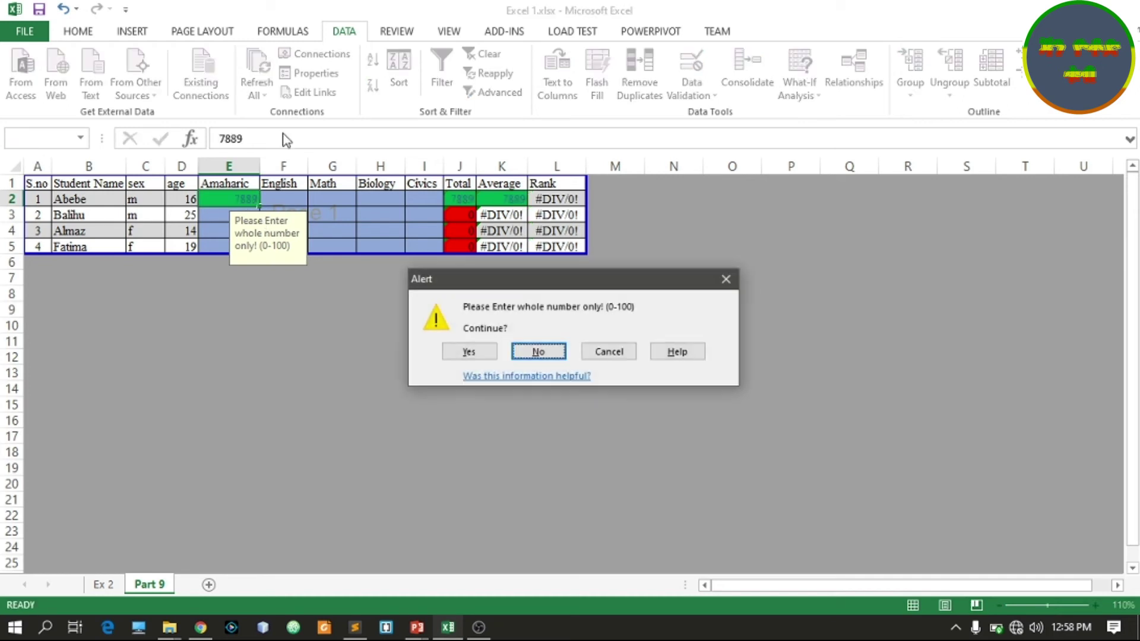
{"action": "left_click", "coordinate": [545, 354]}
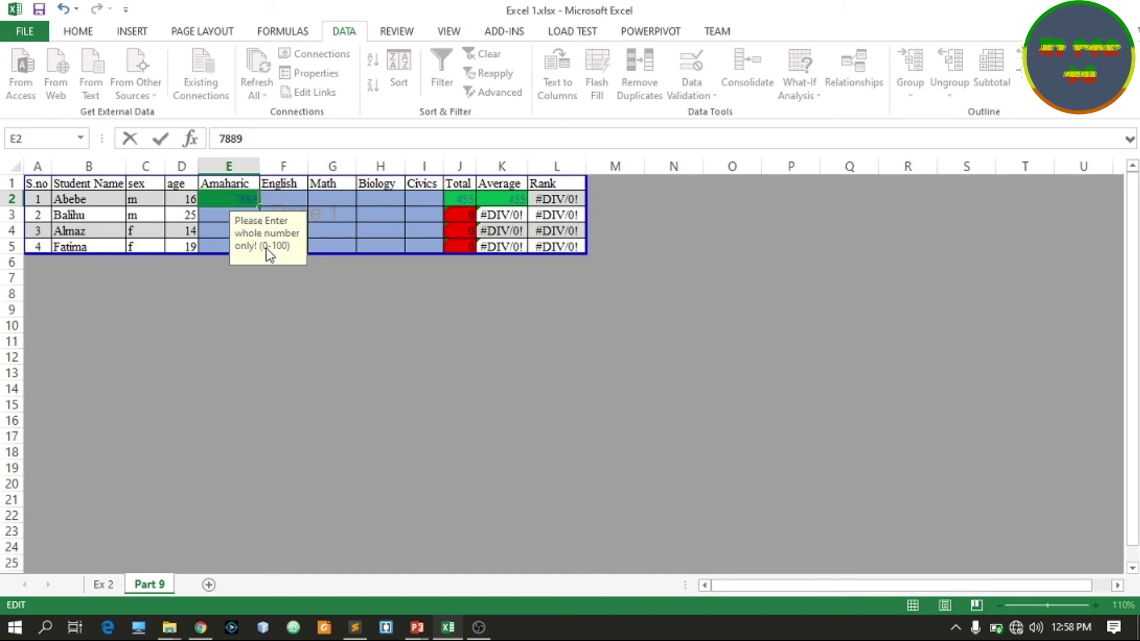
Replace the pending entry in E2 with 447, and cancel it at the alert.
{"action": "type", "text": "4"}
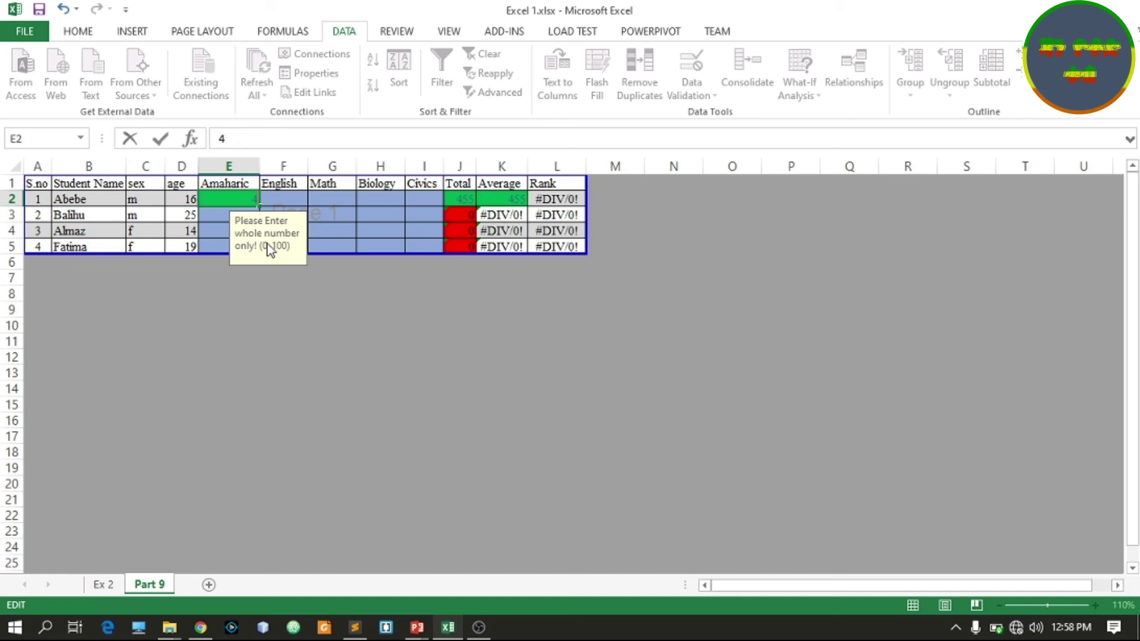
{"action": "type", "text": "47"}
{"action": "key", "text": "Return"}
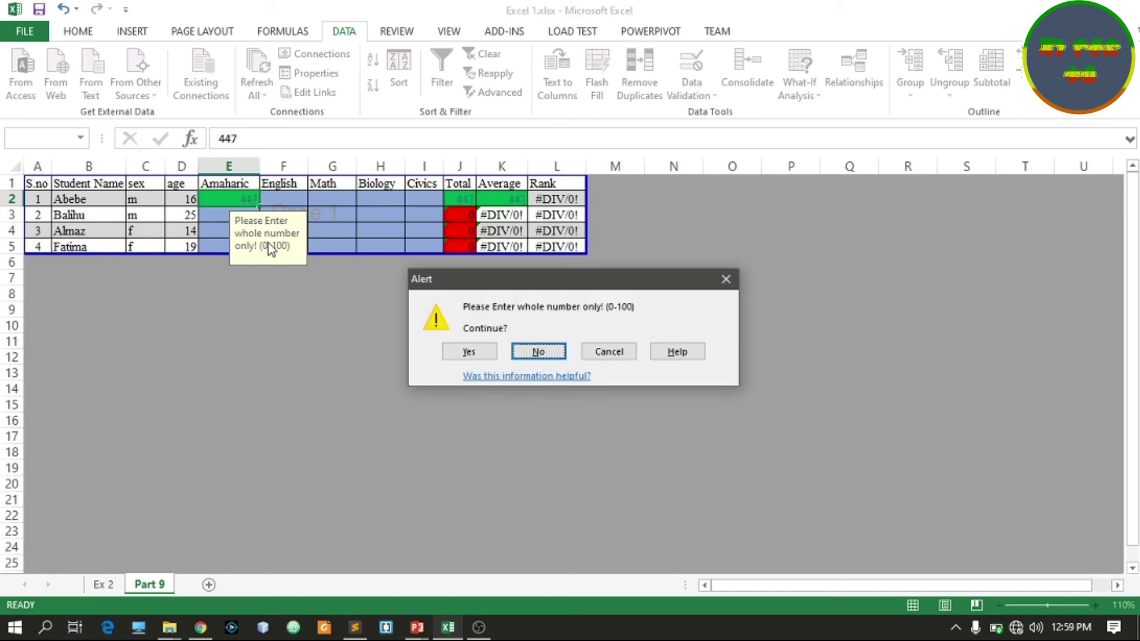
{"action": "left_click", "coordinate": [611, 361]}
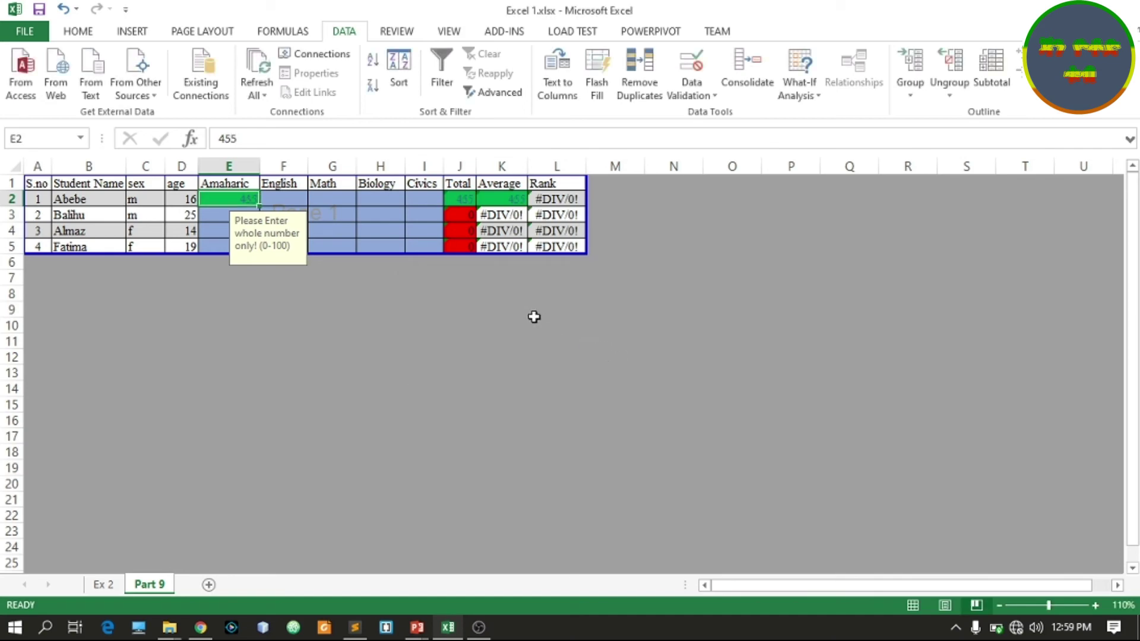
Set the data validation error alert style of the marks range E2:I5 to Information.
{"action": "left_click", "coordinate": [277, 204]}
{"action": "left_click_drag", "start_coordinate": [213, 193], "coordinate": [419, 241]}
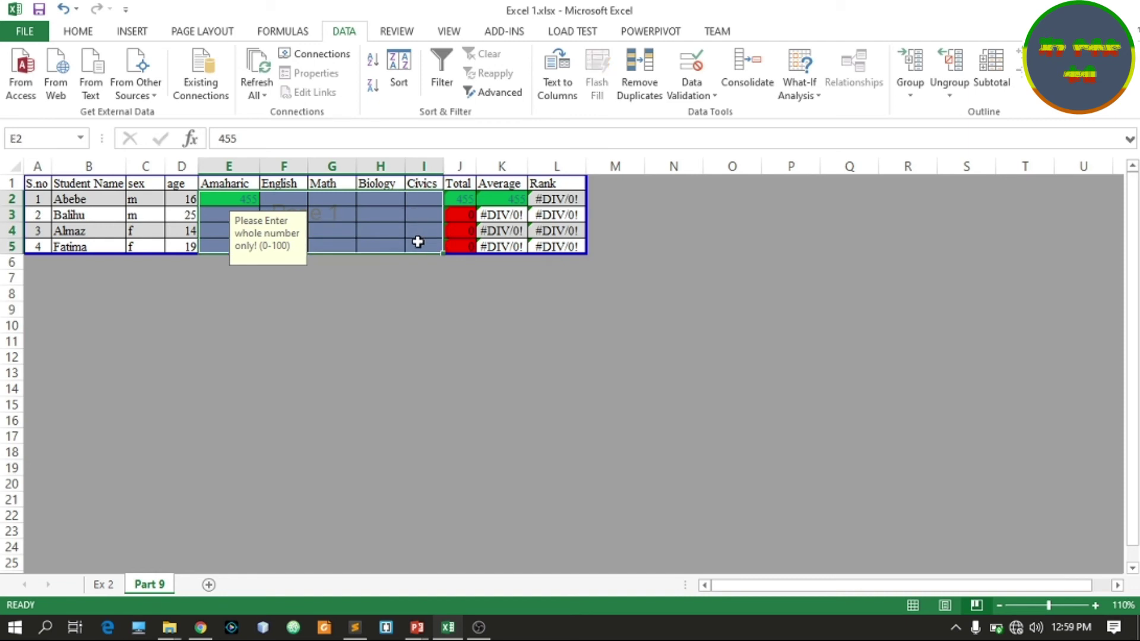
{"action": "left_click", "coordinate": [715, 96]}
{"action": "left_click", "coordinate": [721, 113]}
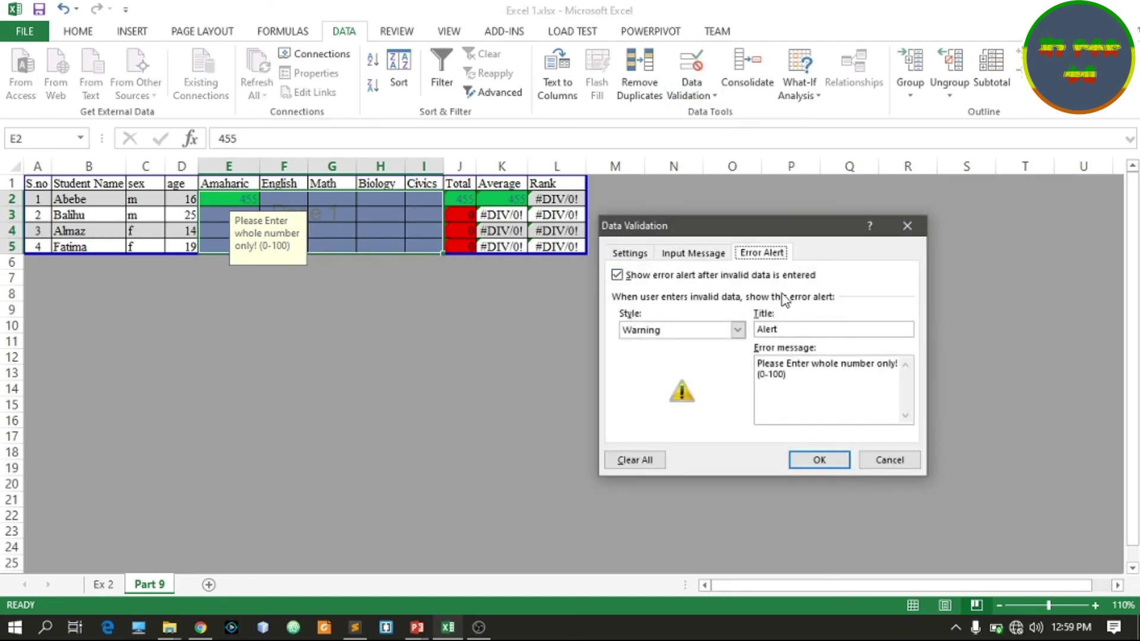
{"action": "left_click", "coordinate": [700, 337]}
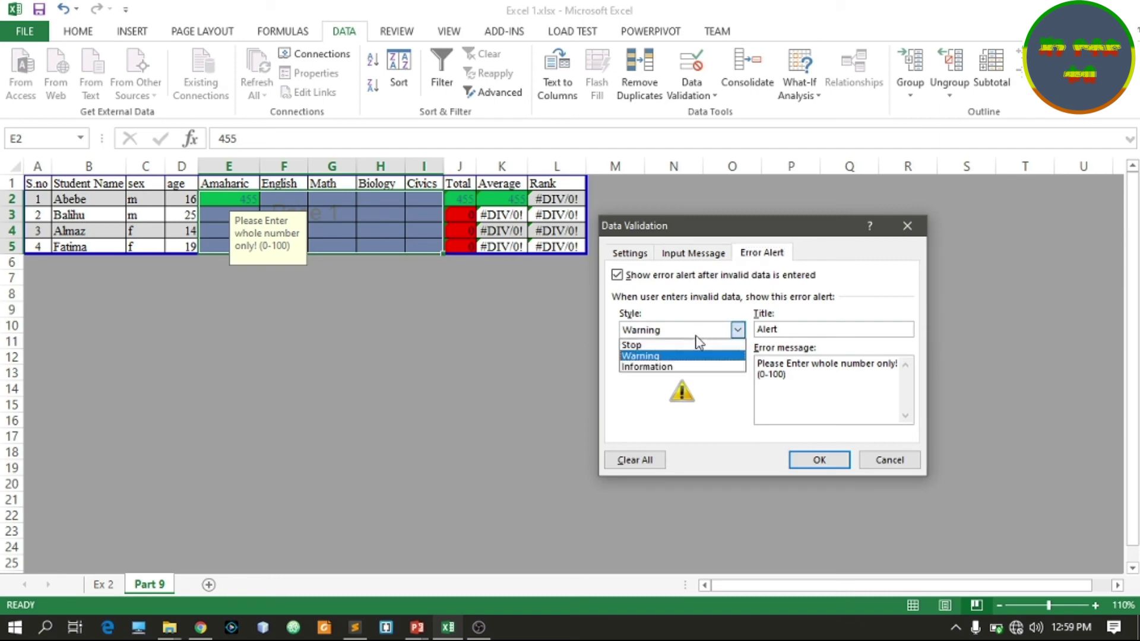
{"action": "left_click", "coordinate": [675, 368]}
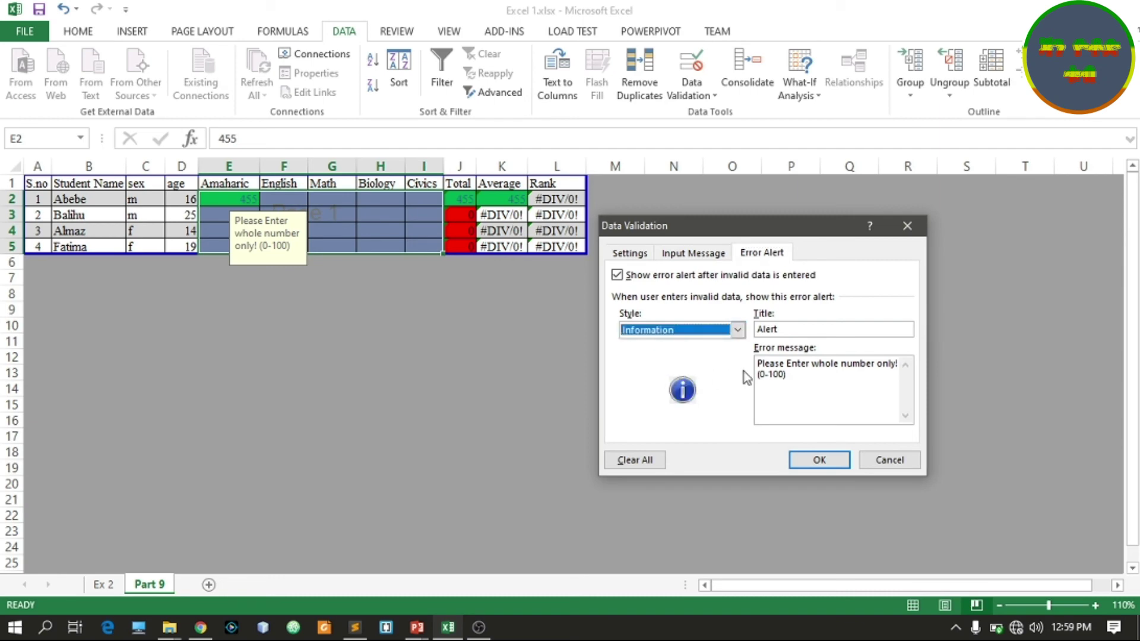
Clear the title of the error alert and apply the validation.
{"action": "left_click", "coordinate": [768, 330]}
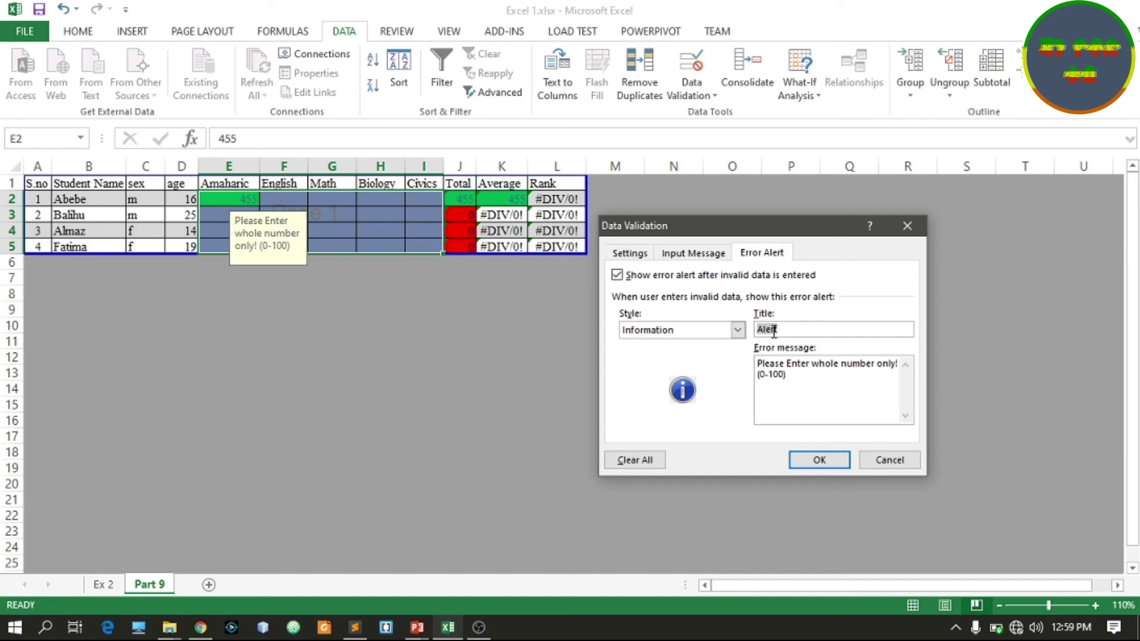
{"action": "key", "text": "BackSpace"}
{"action": "left_click", "coordinate": [823, 458]}
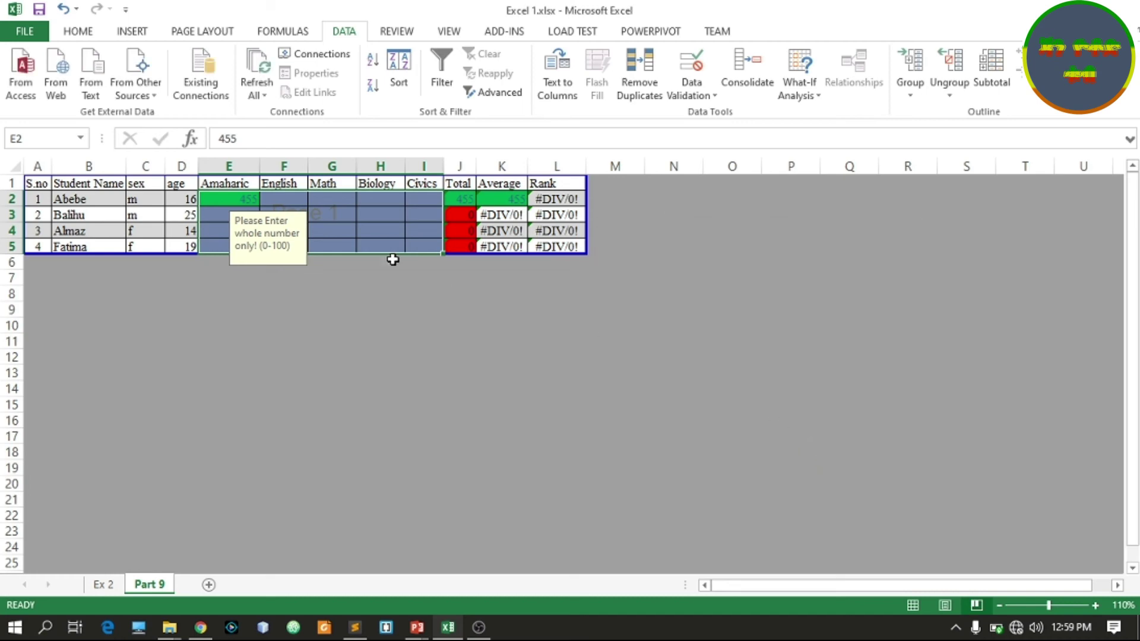
Enter 784 as the Amaharic mark in E2, and accept the out-of-range value at the information alert.
{"action": "left_click", "coordinate": [245, 202]}
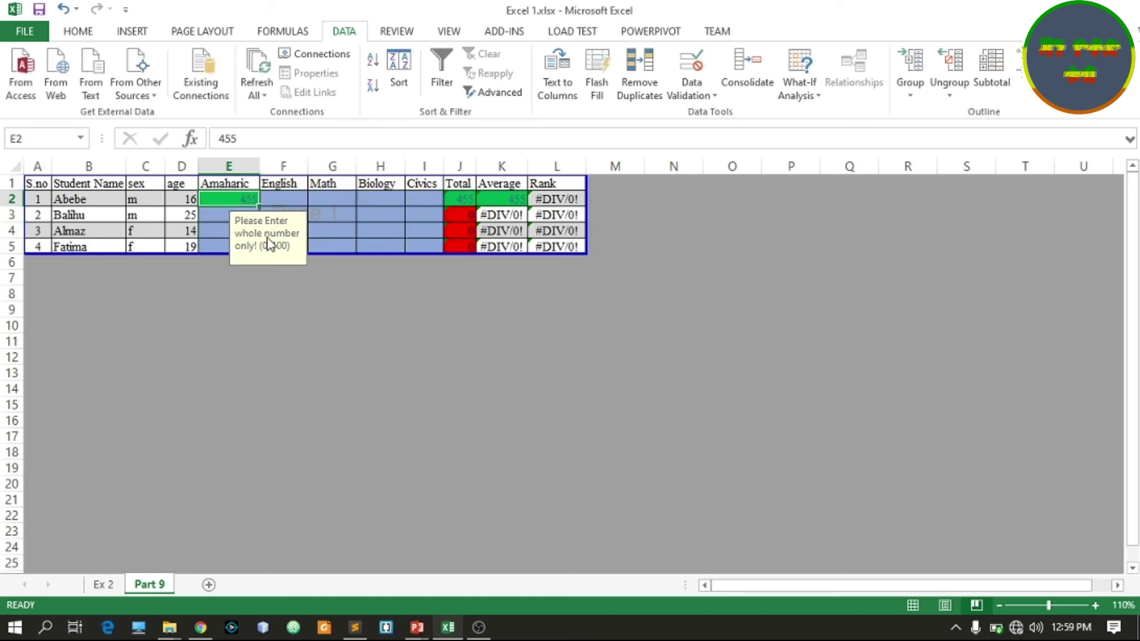
{"action": "type", "text": "78"}
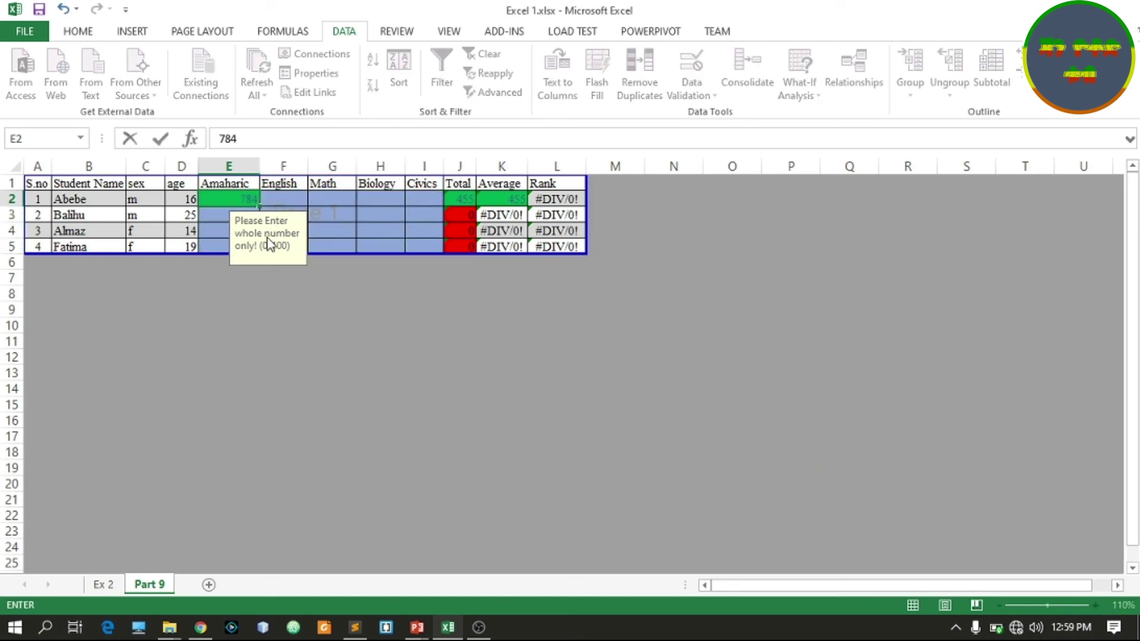
{"action": "type", "text": "4"}
{"action": "key", "text": "Return"}
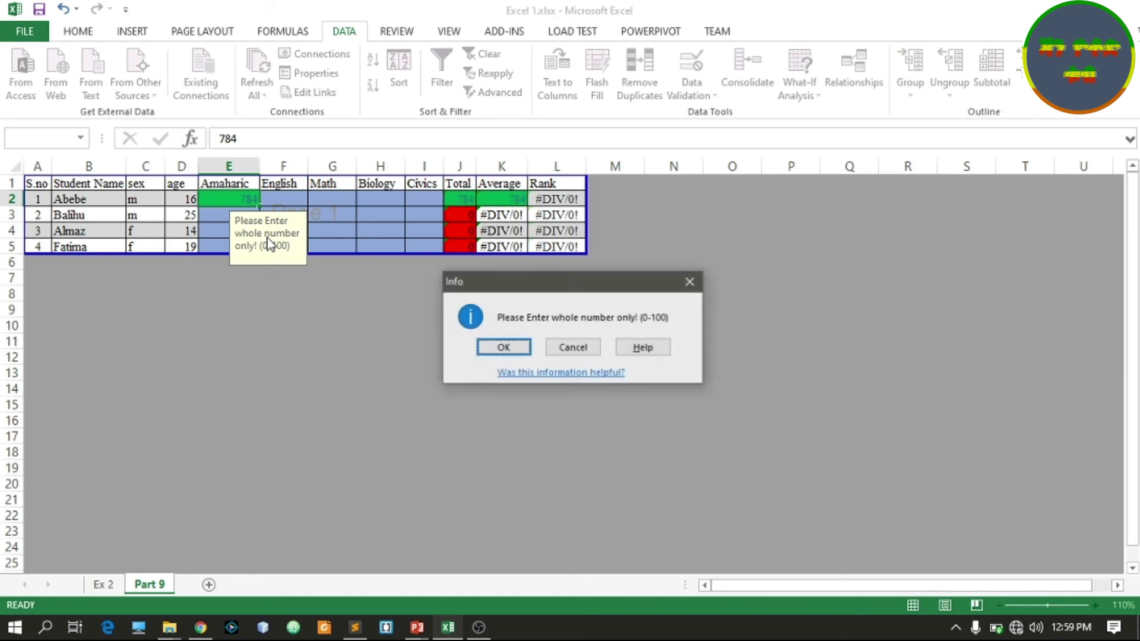
{"action": "left_click", "coordinate": [504, 348]}
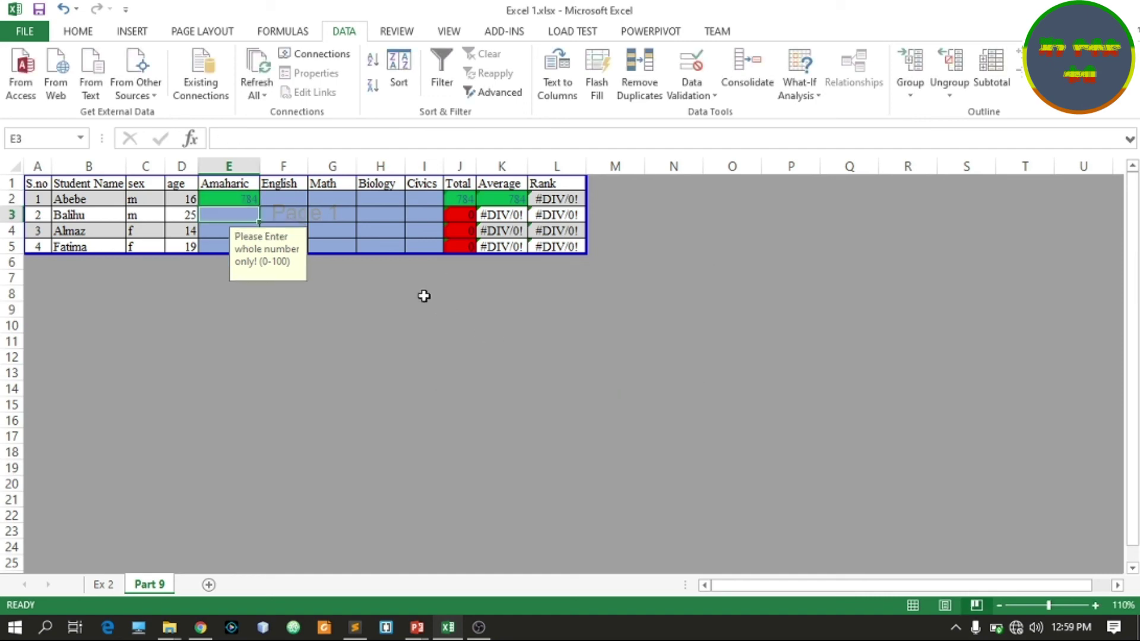
Try to enter 7845 as the Amaharic mark in E2, and cancel the entry at the information alert.
{"action": "left_click", "coordinate": [252, 199]}
{"action": "double_click", "coordinate": [253, 200]}
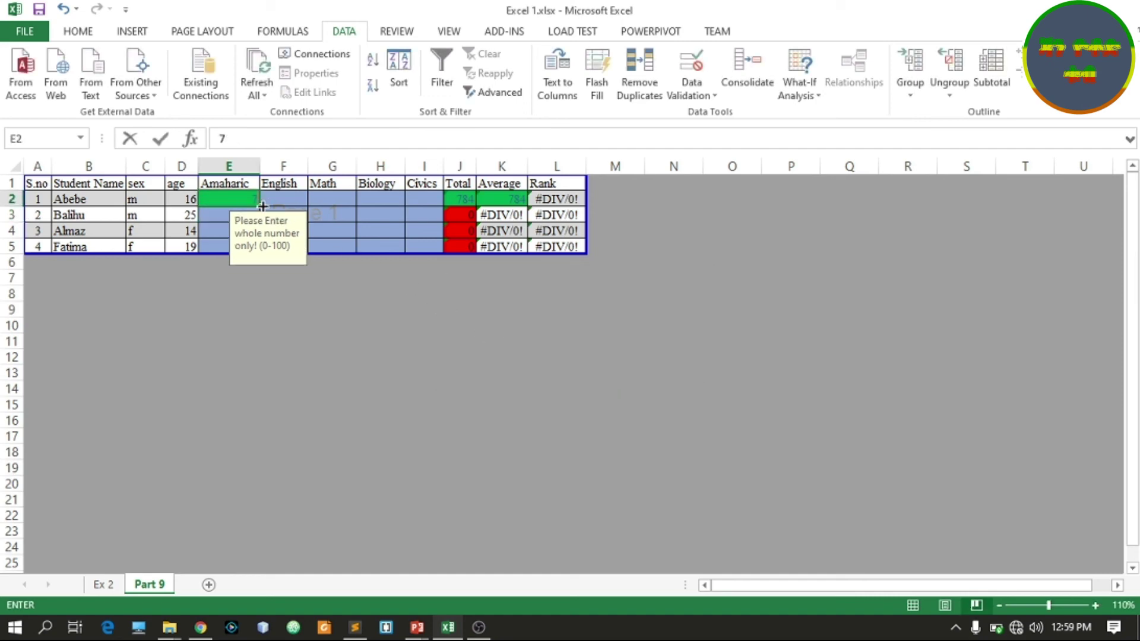
{"action": "type", "text": "5"}
{"action": "key", "text": "Return"}
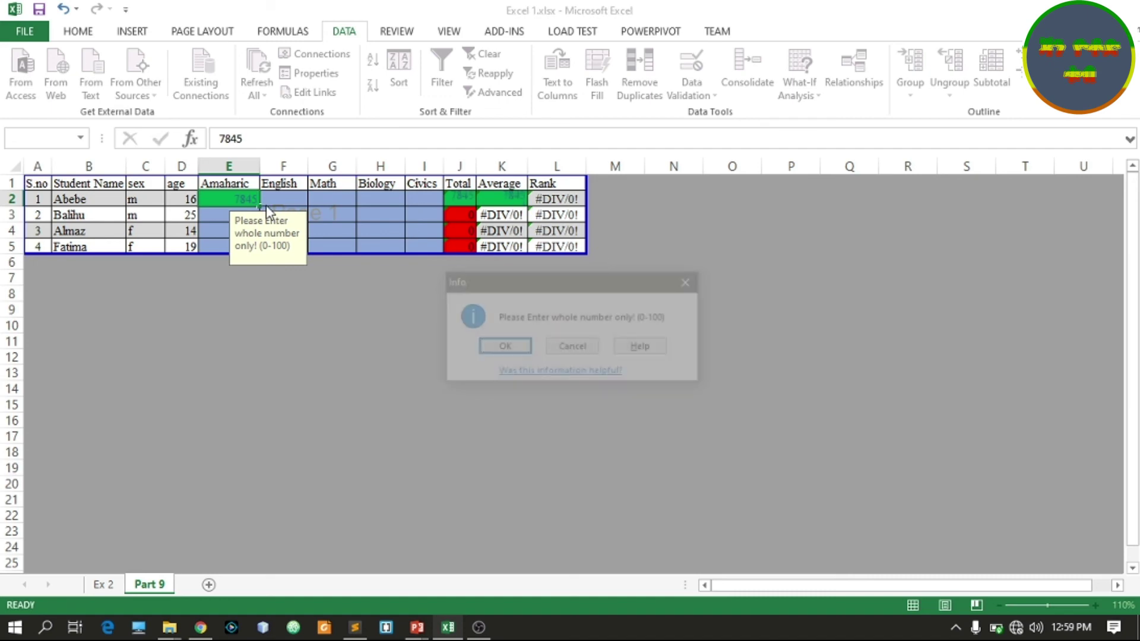
{"action": "left_click", "coordinate": [574, 347]}
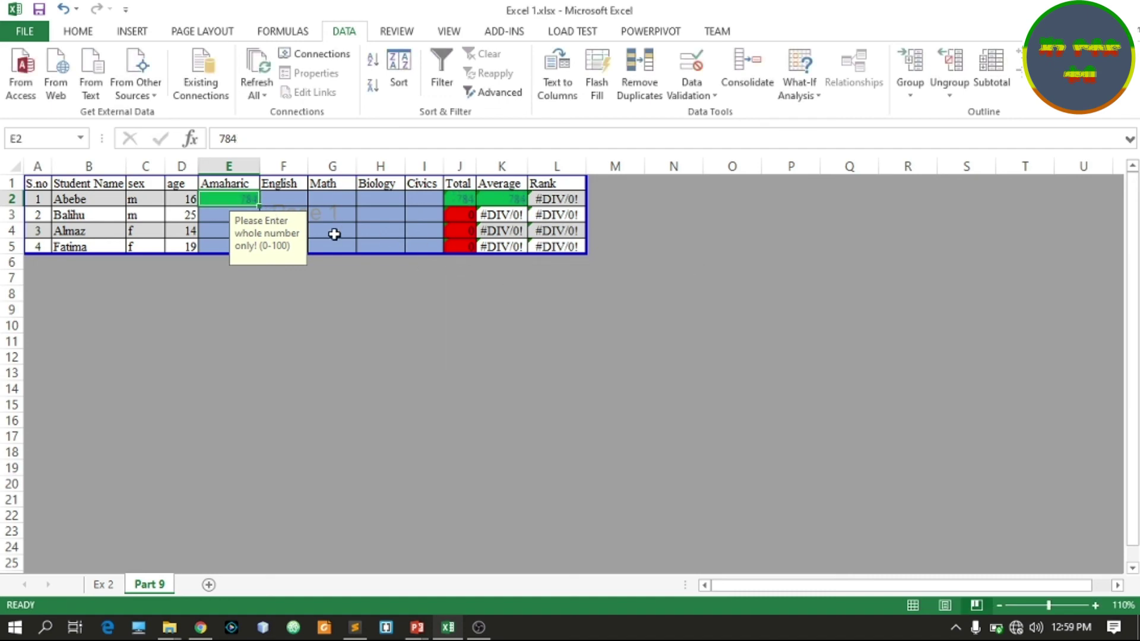
{"action": "left_click", "coordinate": [310, 230]}
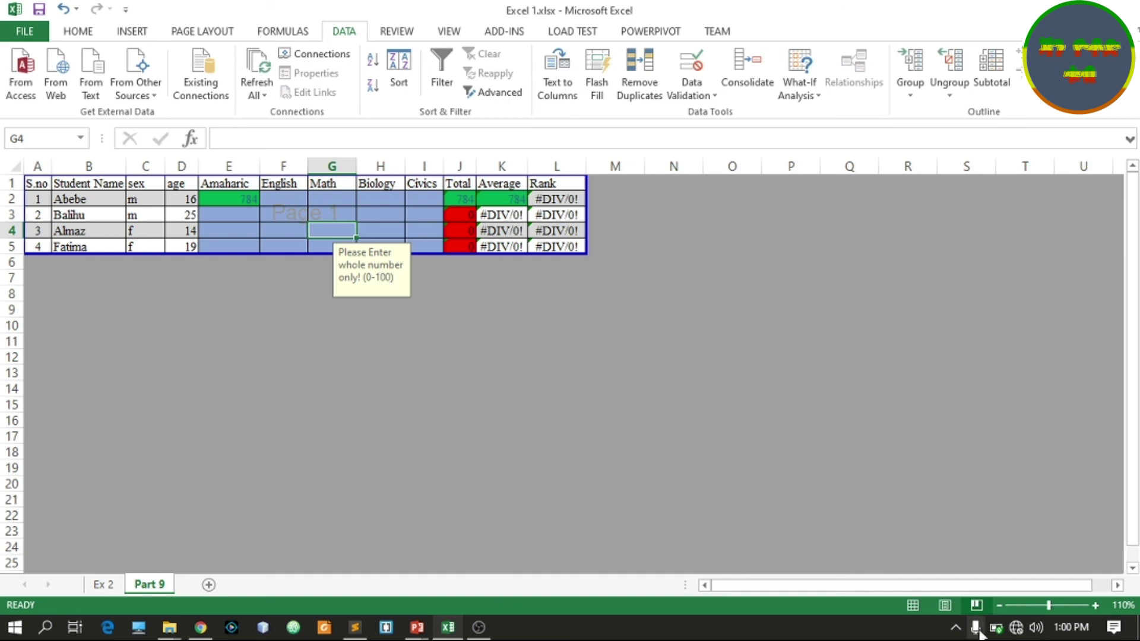
{"action": "left_click", "coordinate": [957, 628]}
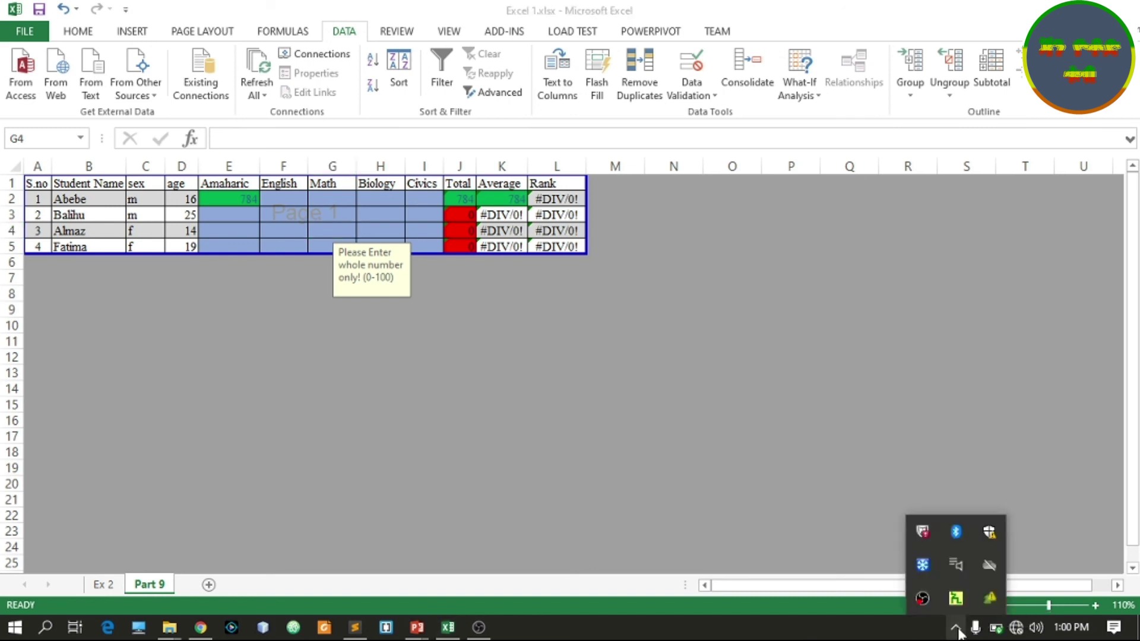
{"action": "right_click", "coordinate": [922, 600]}
{"action": "left_click", "coordinate": [960, 546]}
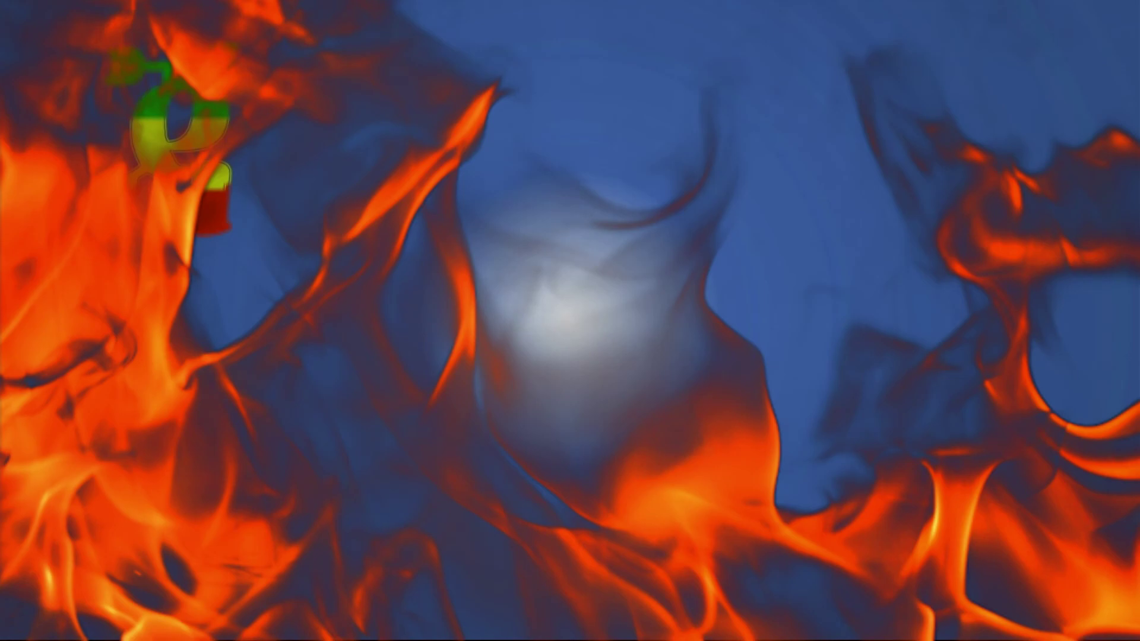